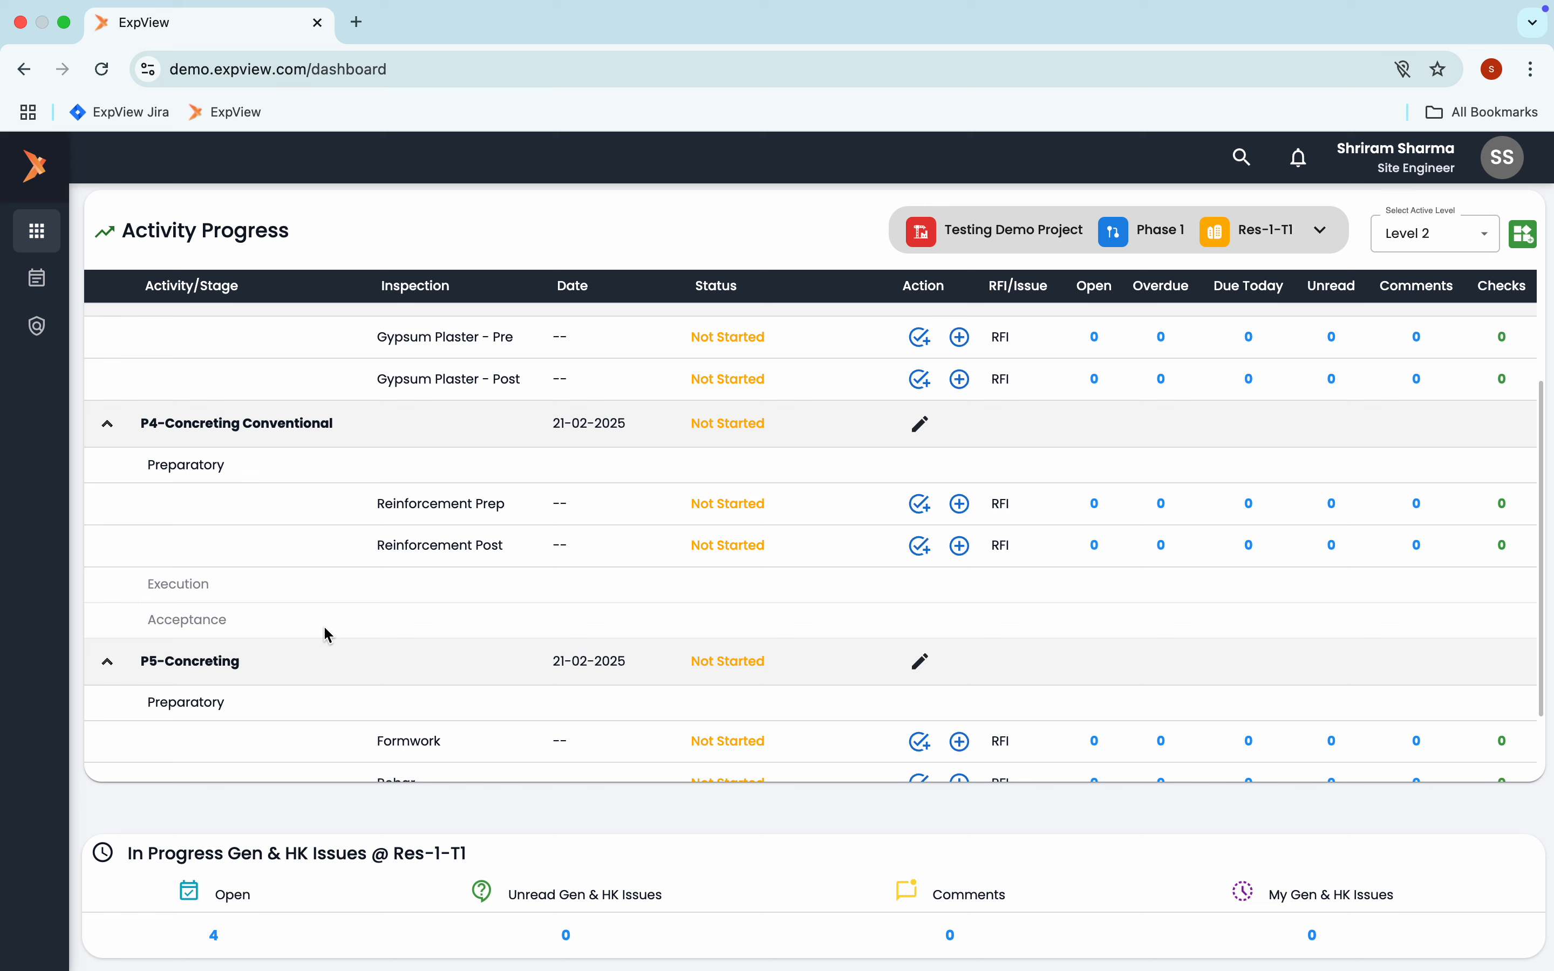
Open activity planning for Level 2 of Res-1-T1 and add one Gypsum Plaster activity
scroll(494, 584, up, 3)
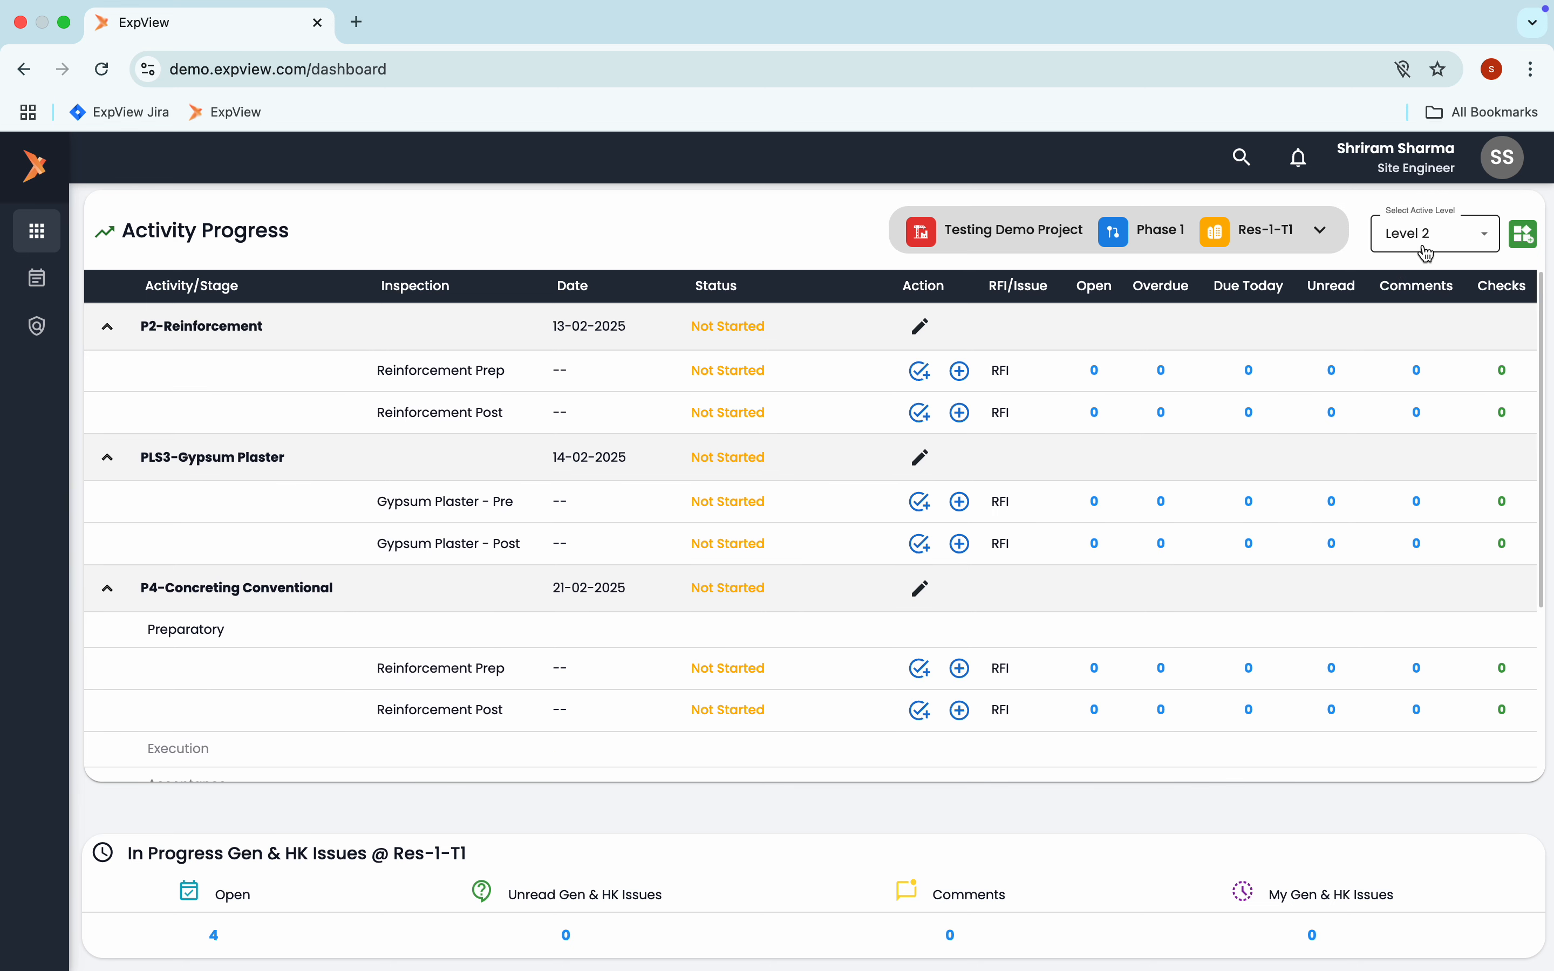
click(1521, 241)
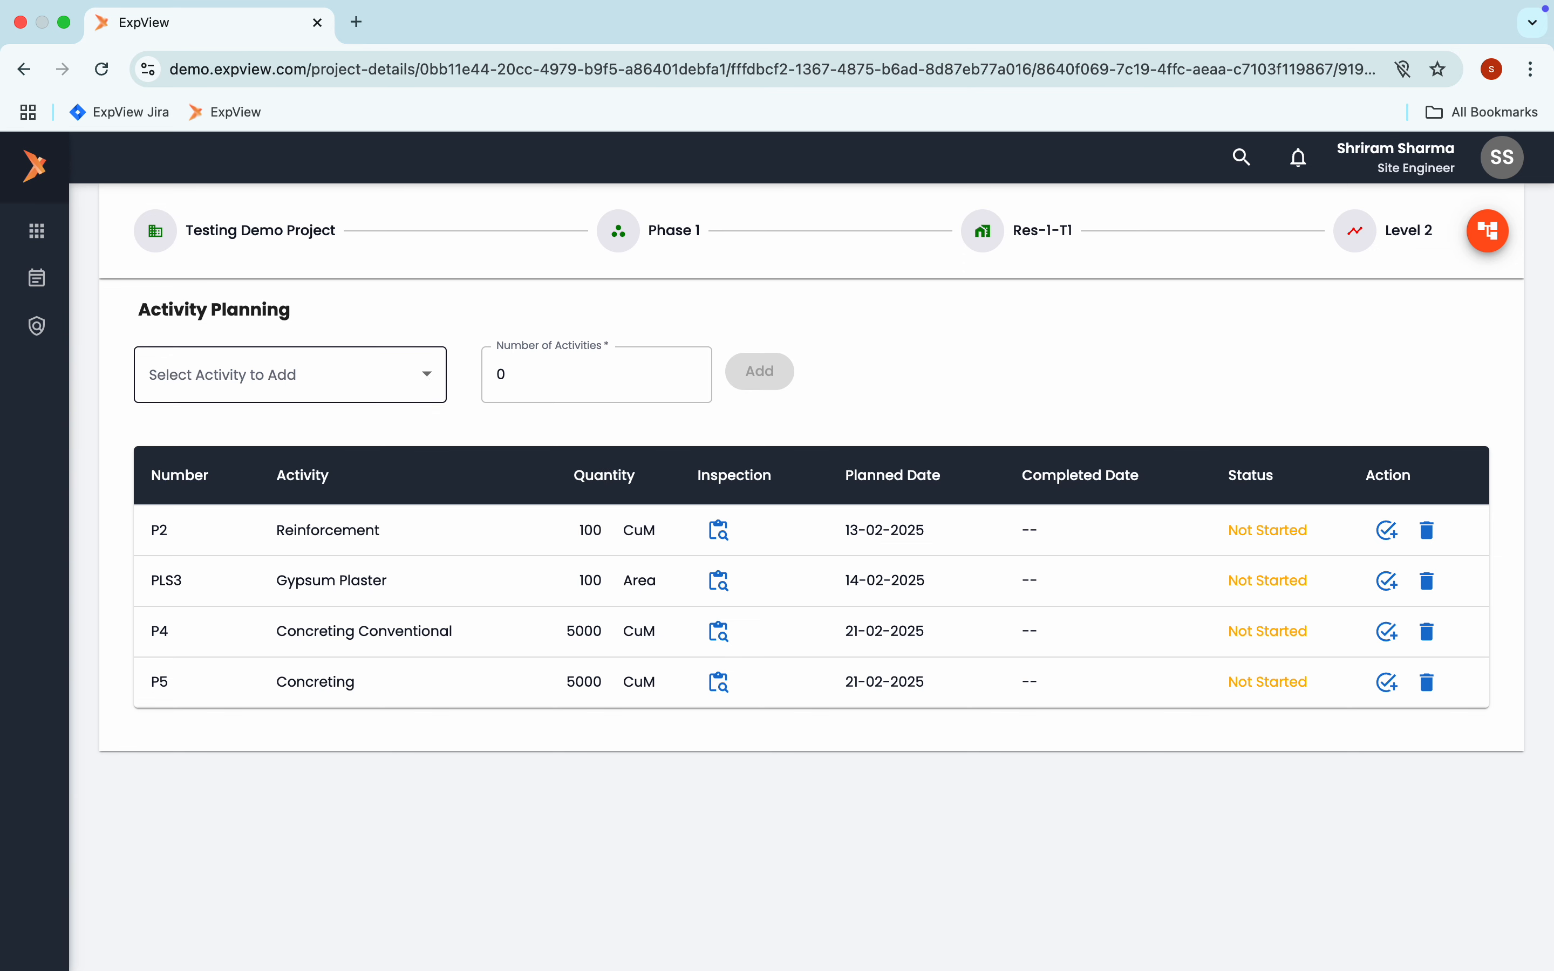
click(430, 384)
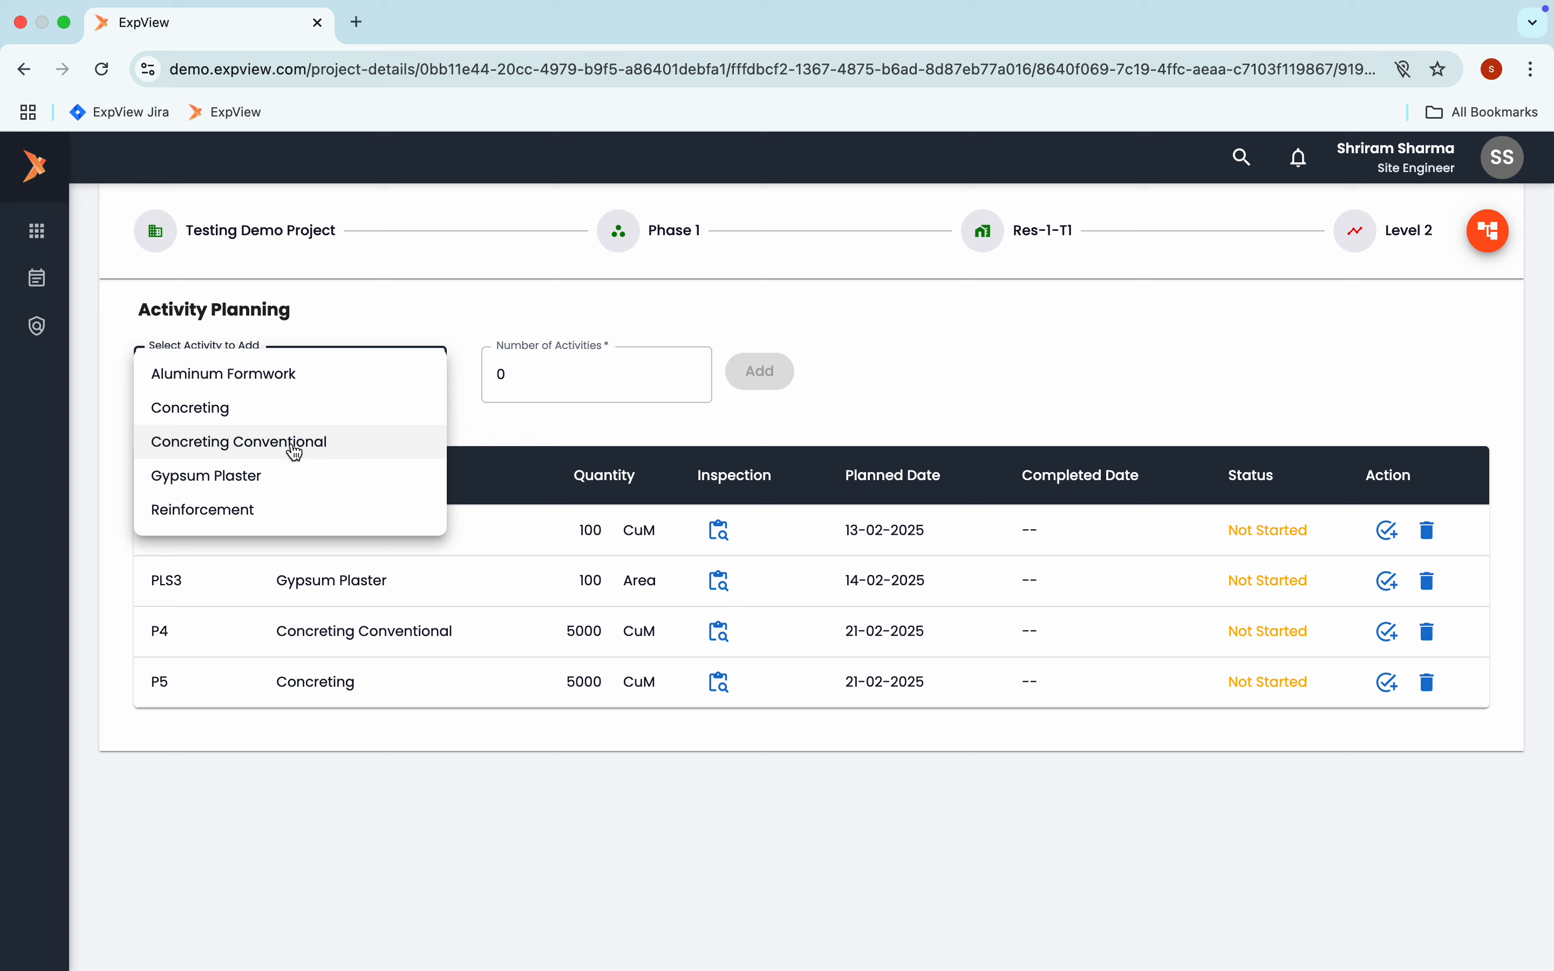
click(268, 475)
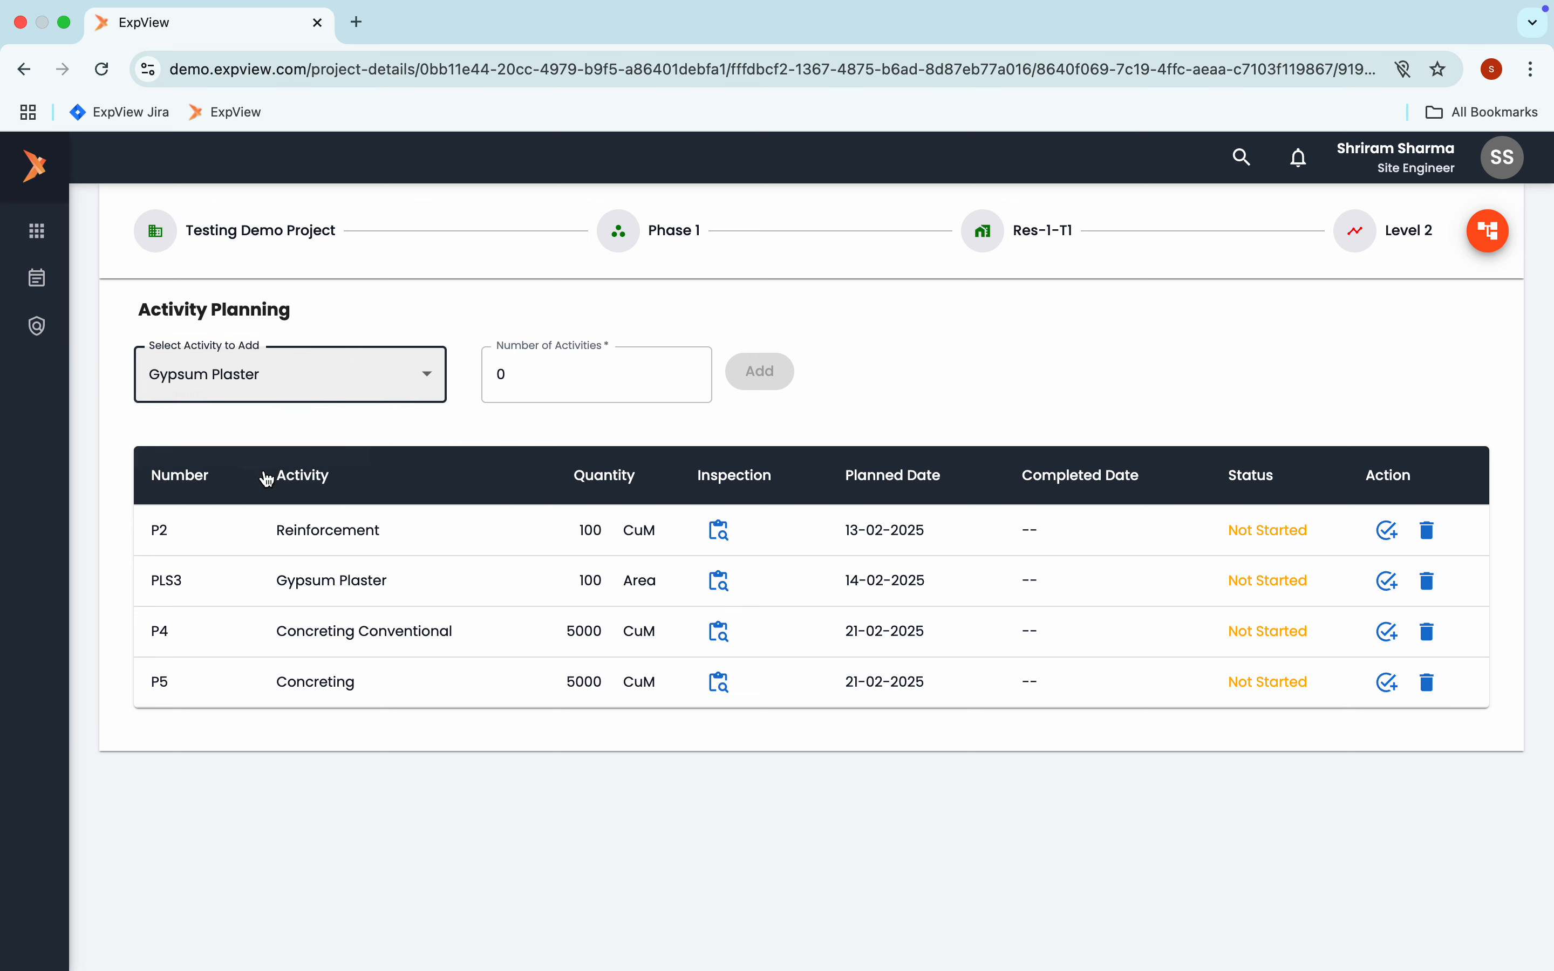
click(524, 377)
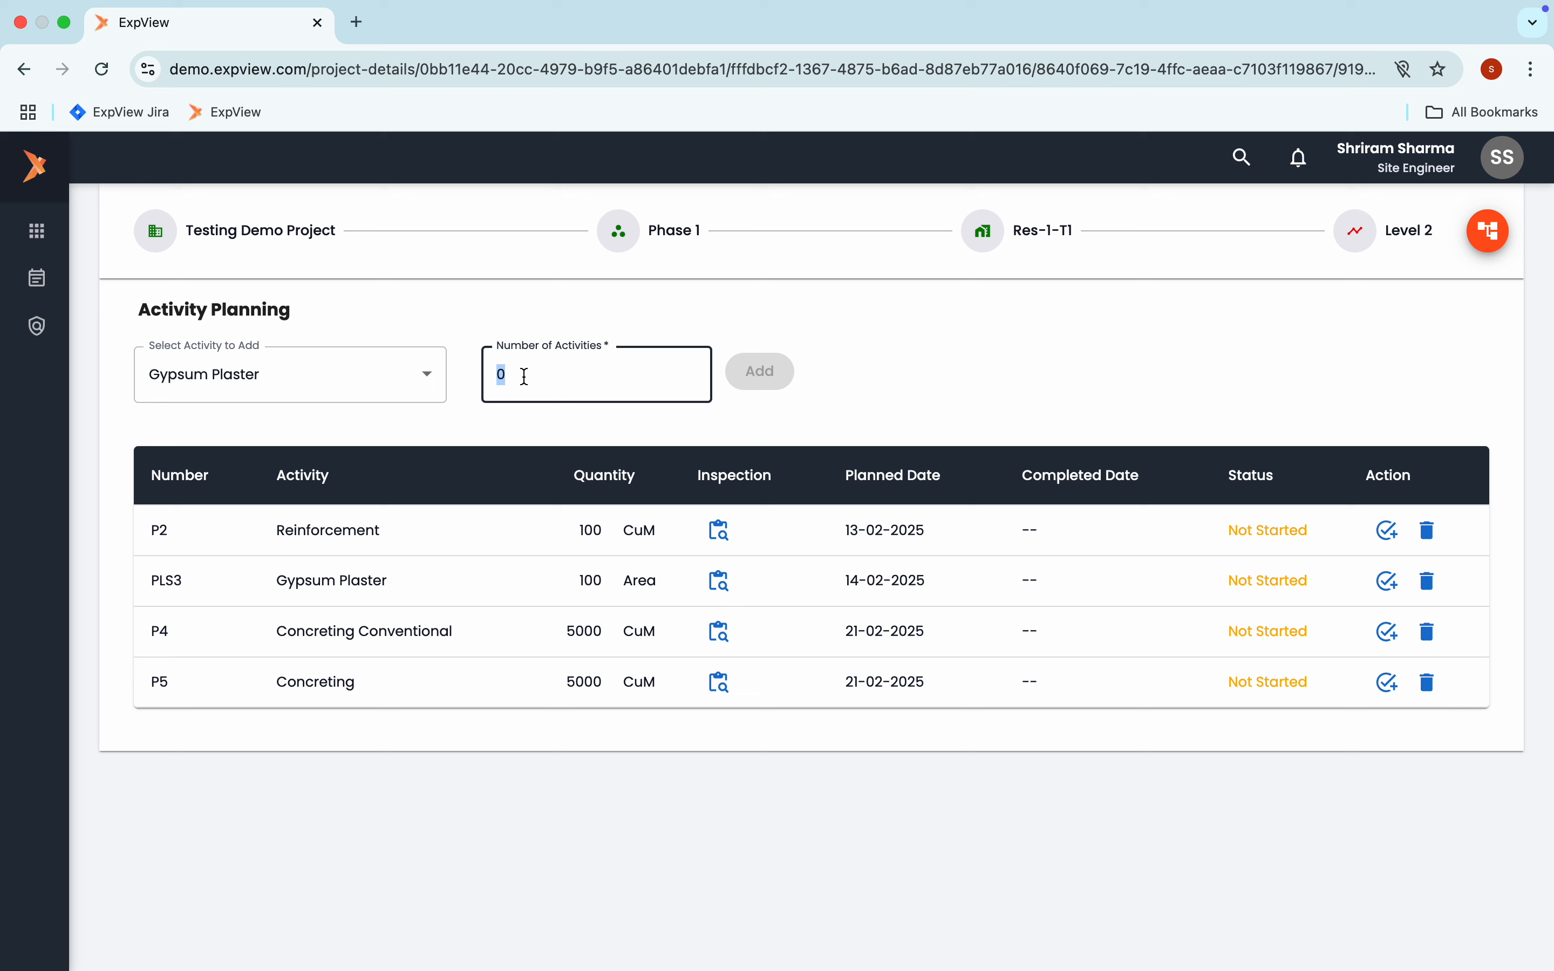
text(1)
click(767, 376)
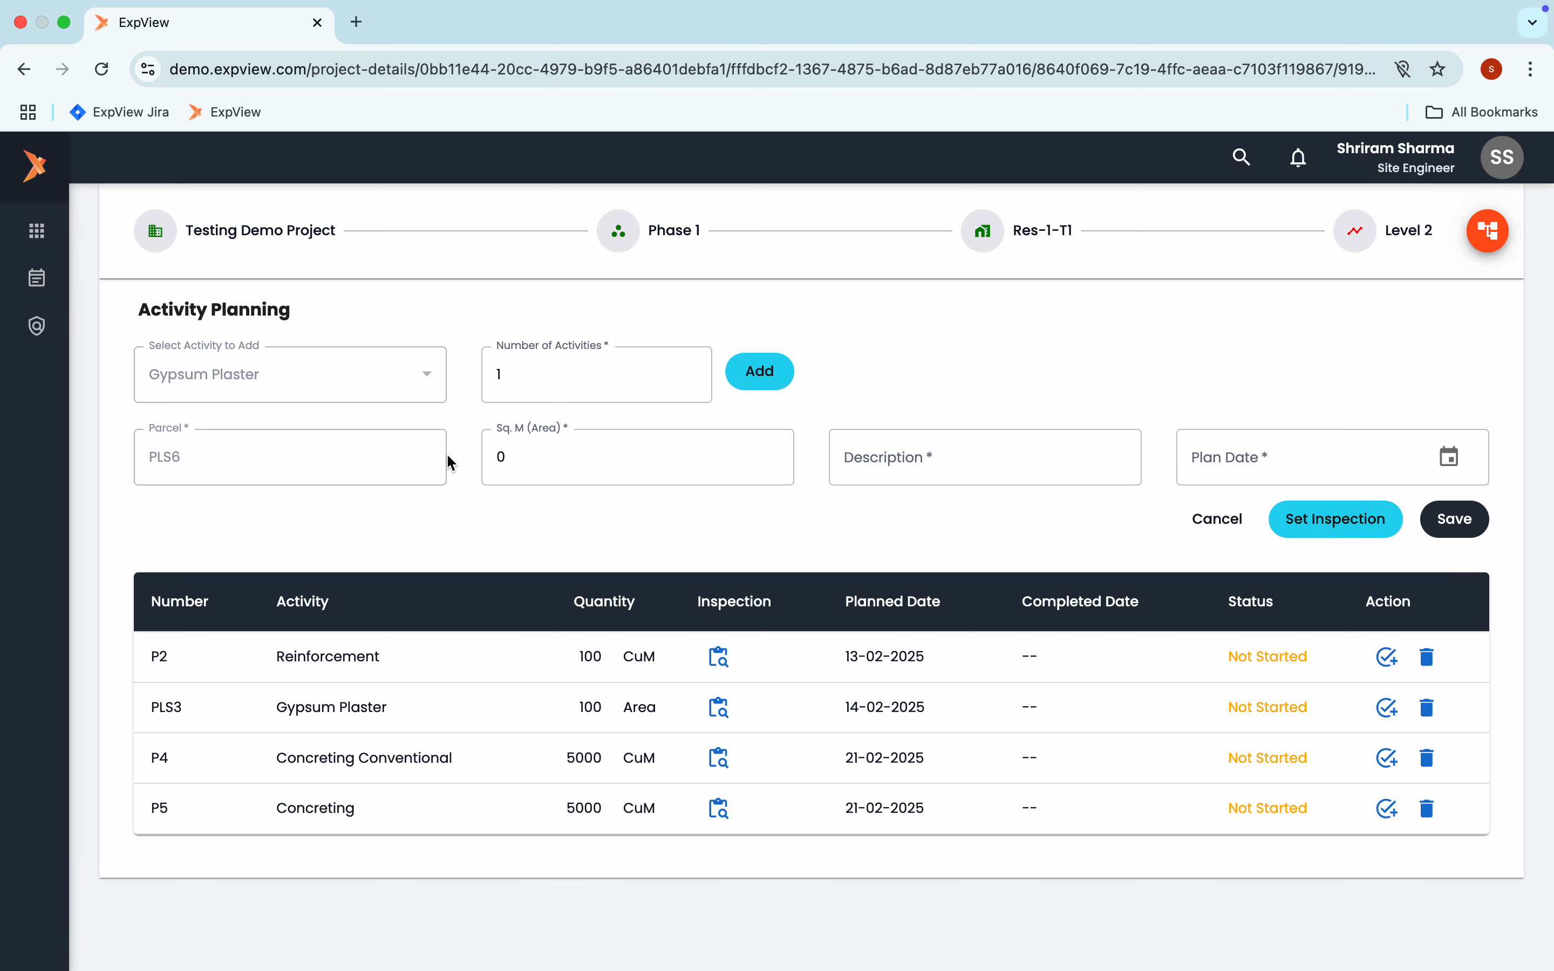
Fill in the Gypsum Plaster activity with an area of 30 sq. m, description "top part" and plan date 02/07/2025
click(546, 463)
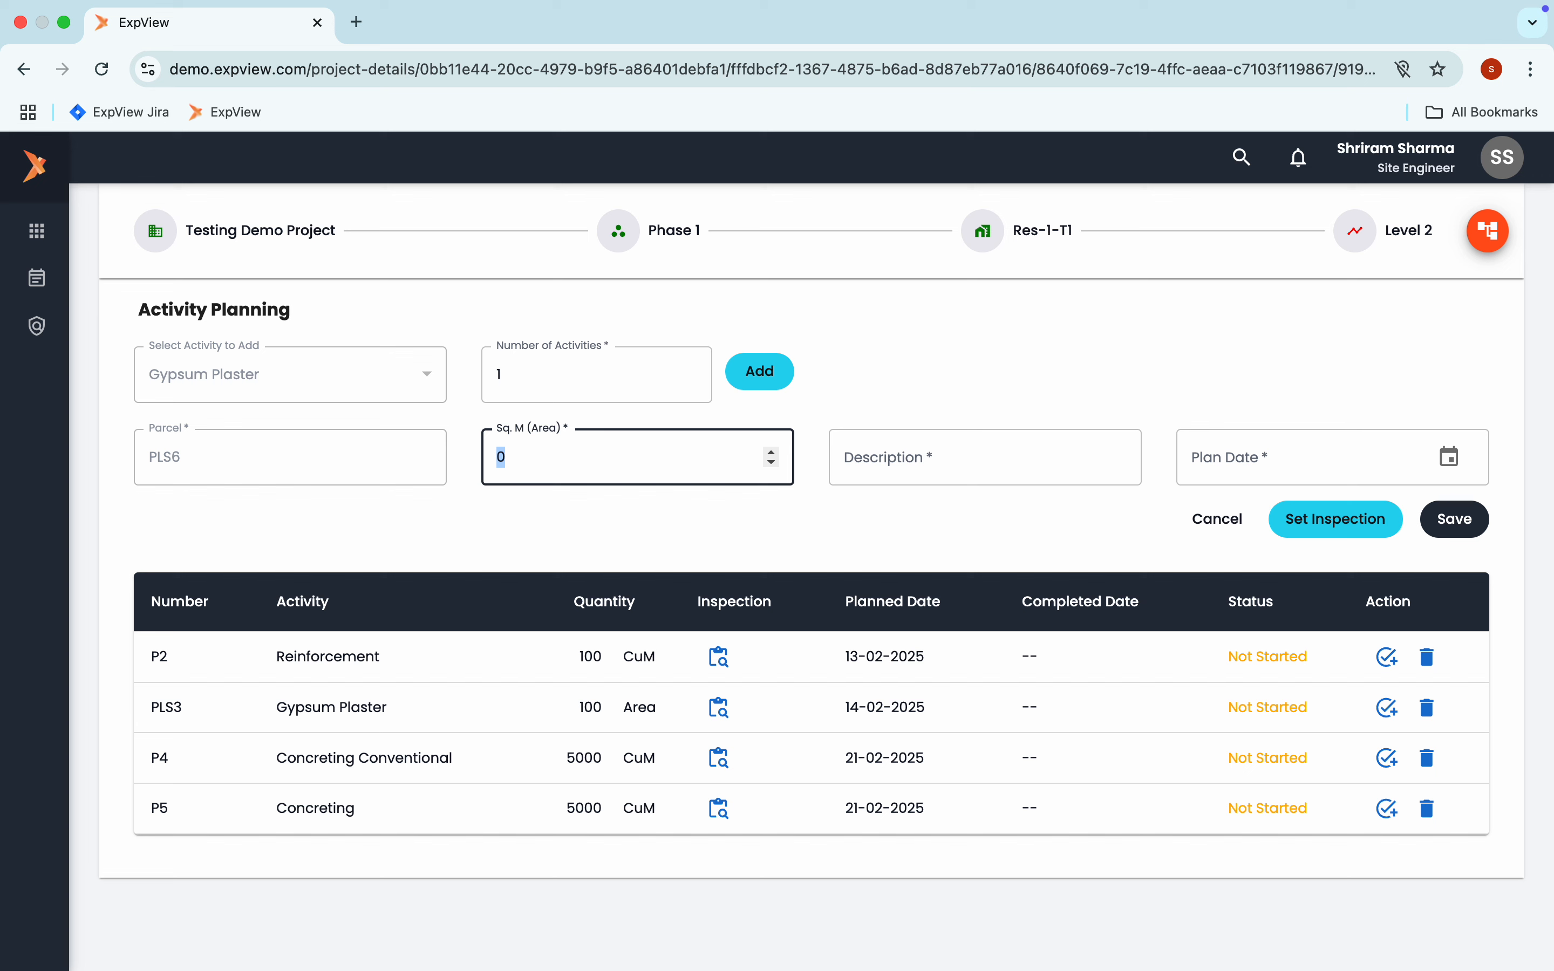
text(30)
click(903, 473)
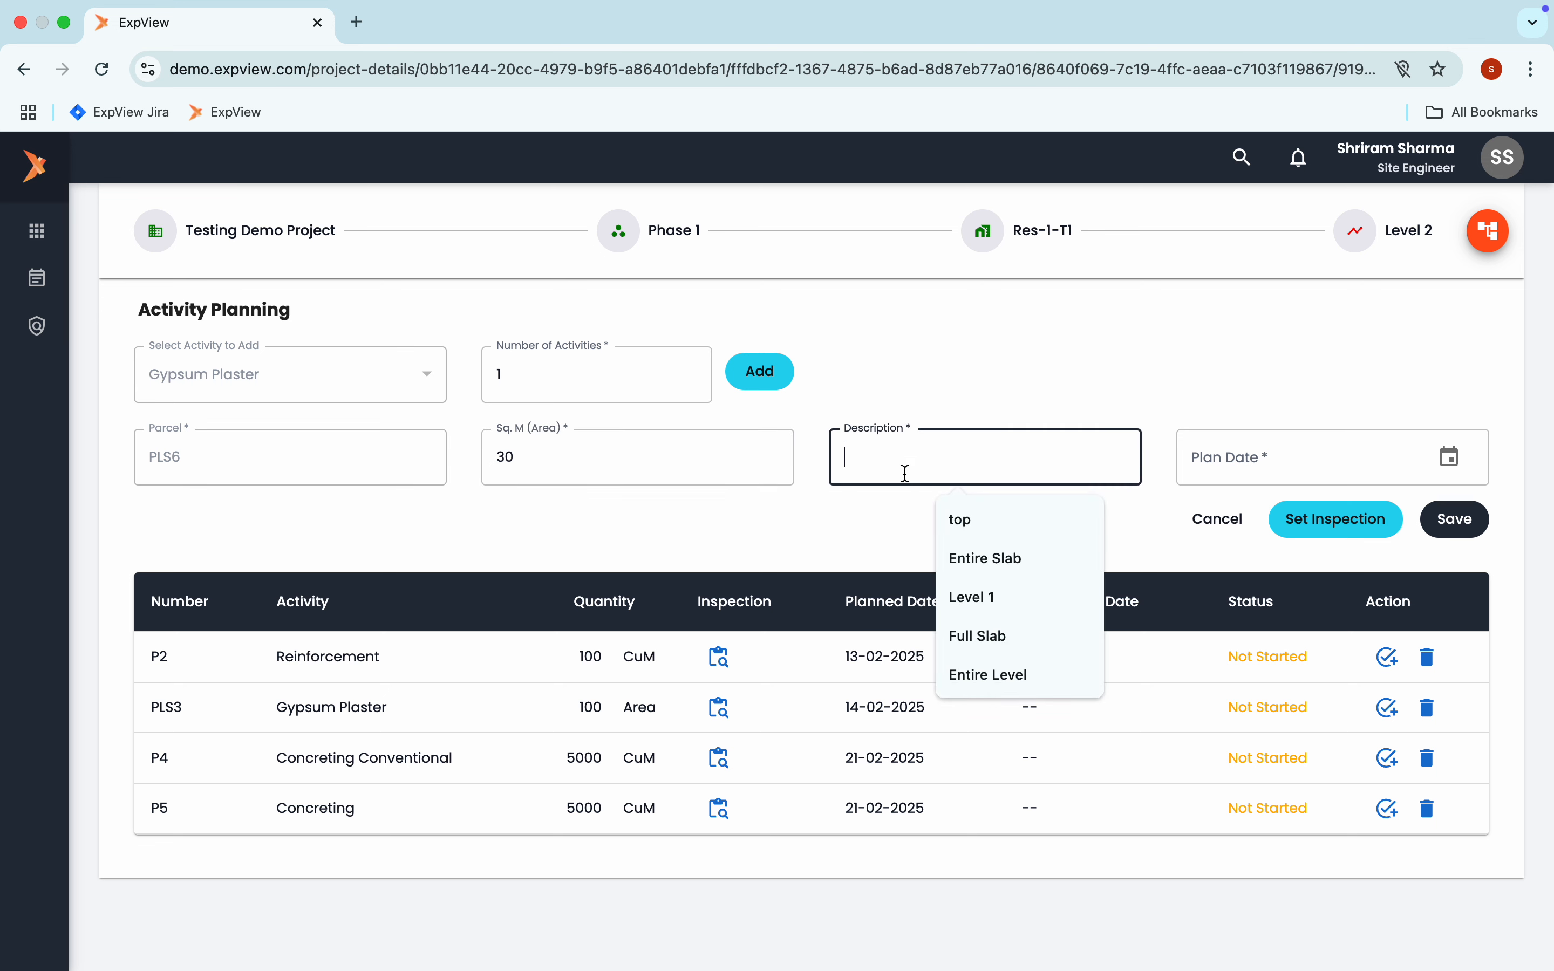
click(981, 520)
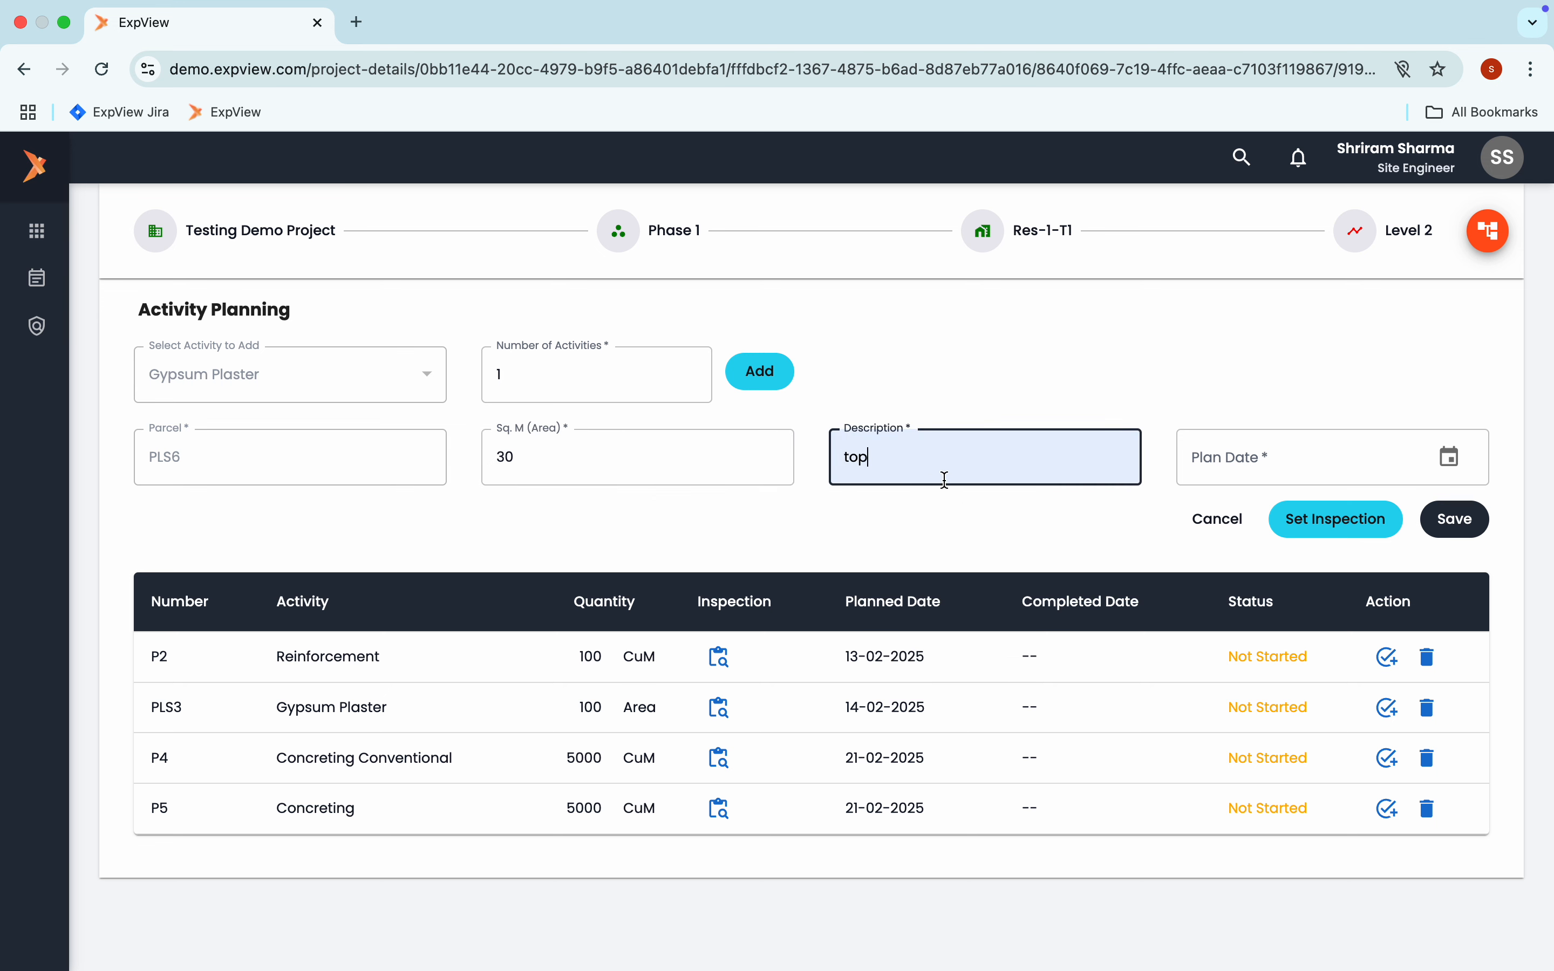
text(part)
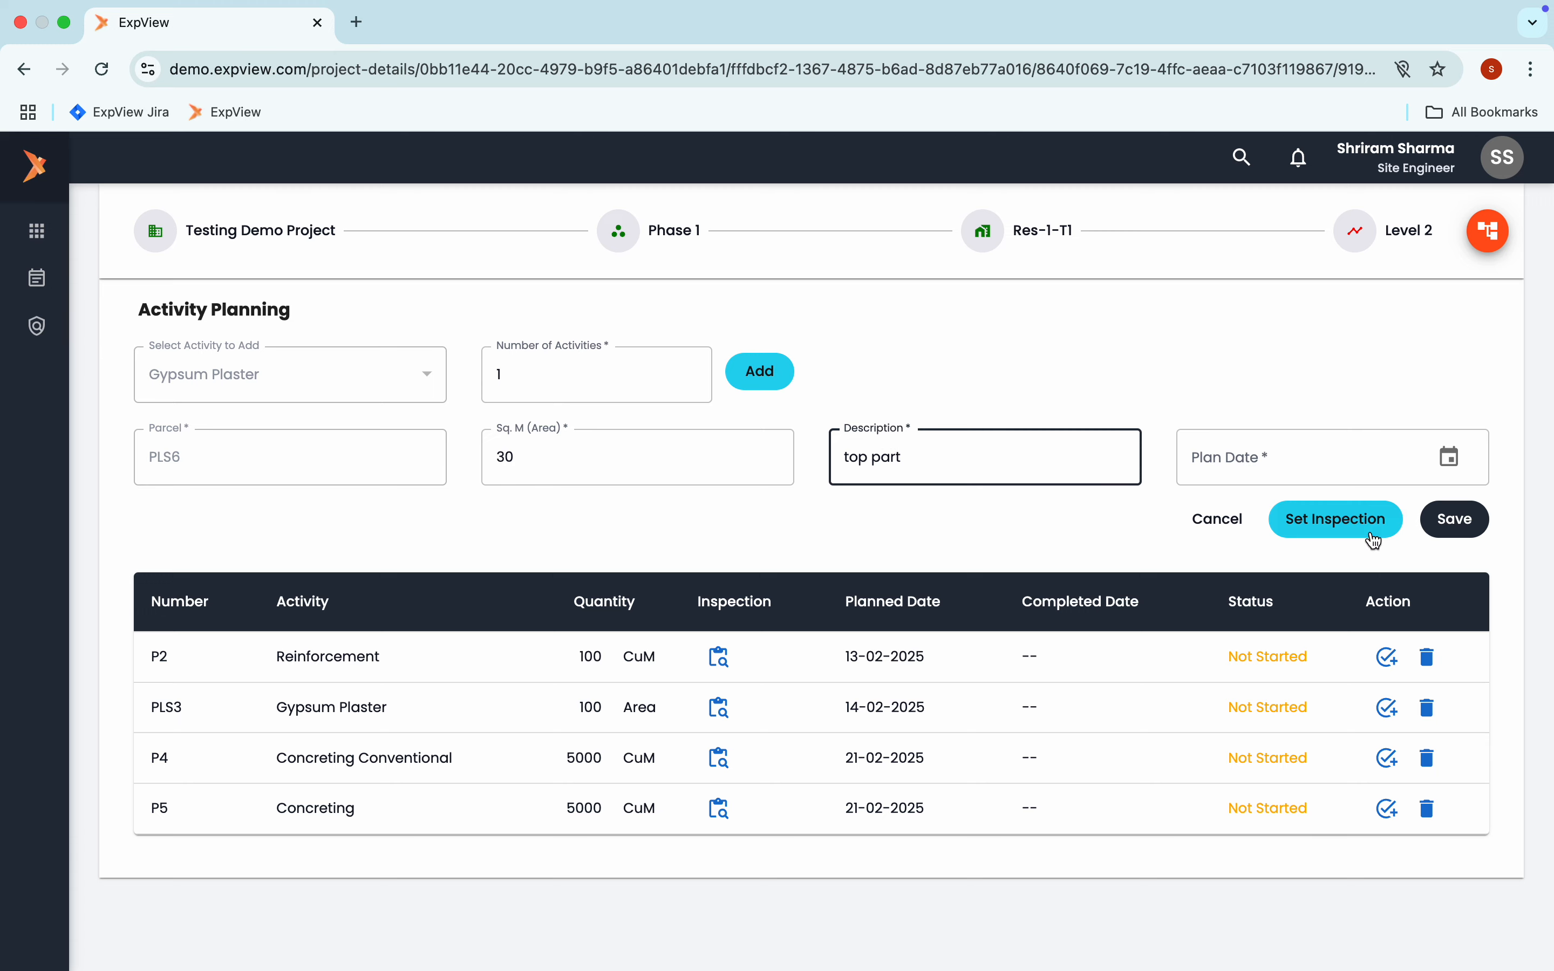
click(1445, 459)
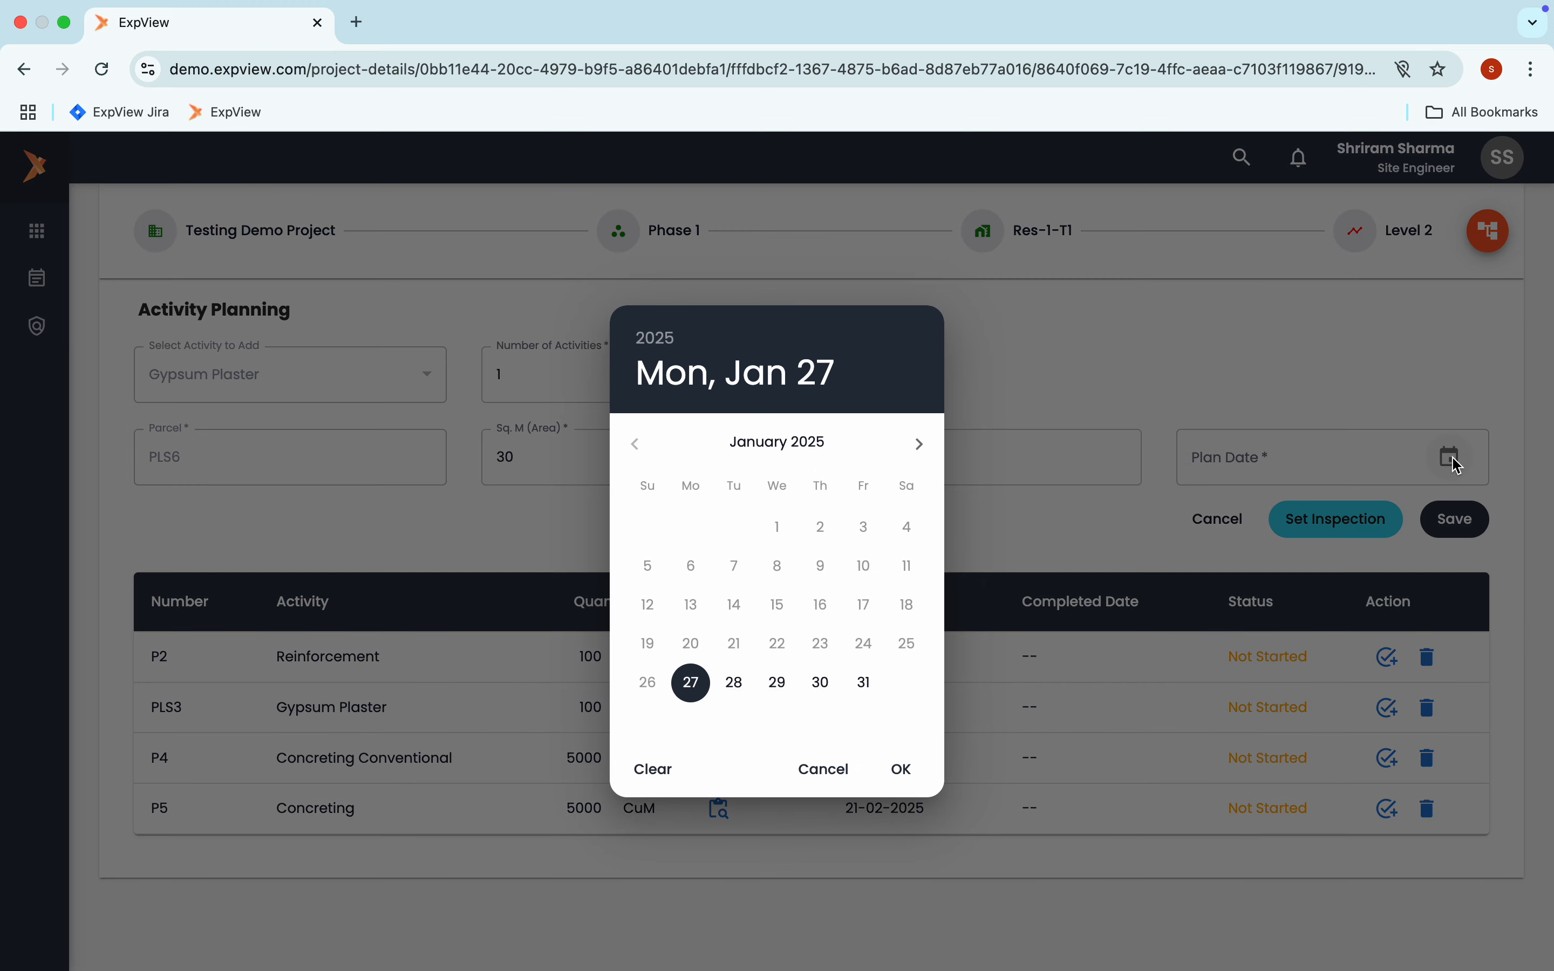
click(919, 445)
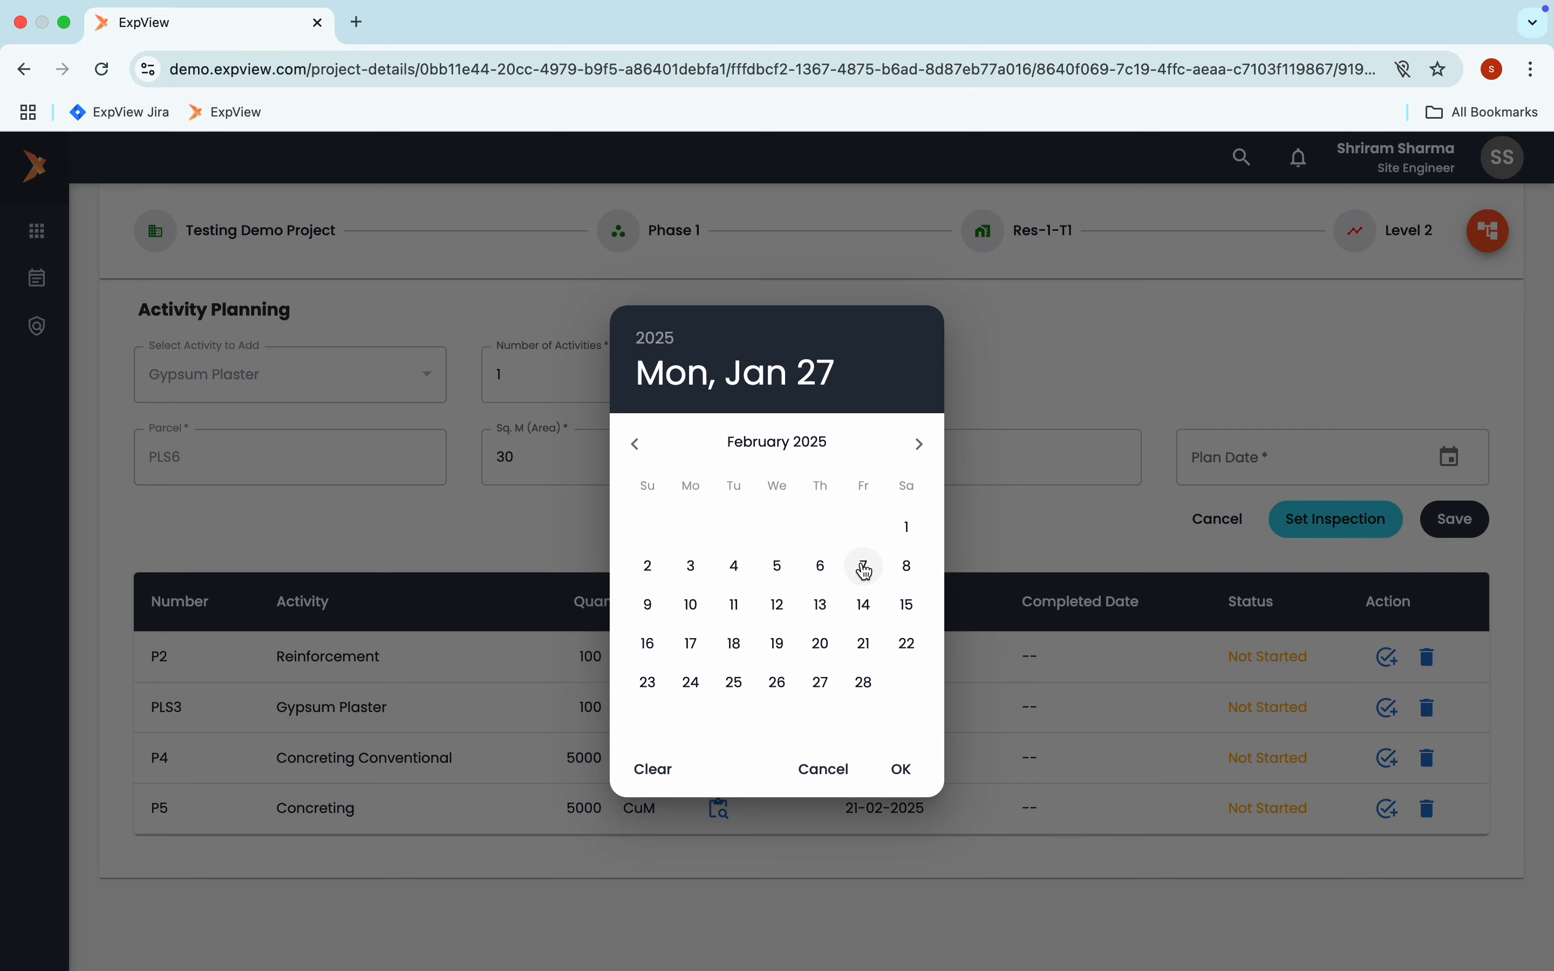
click(865, 567)
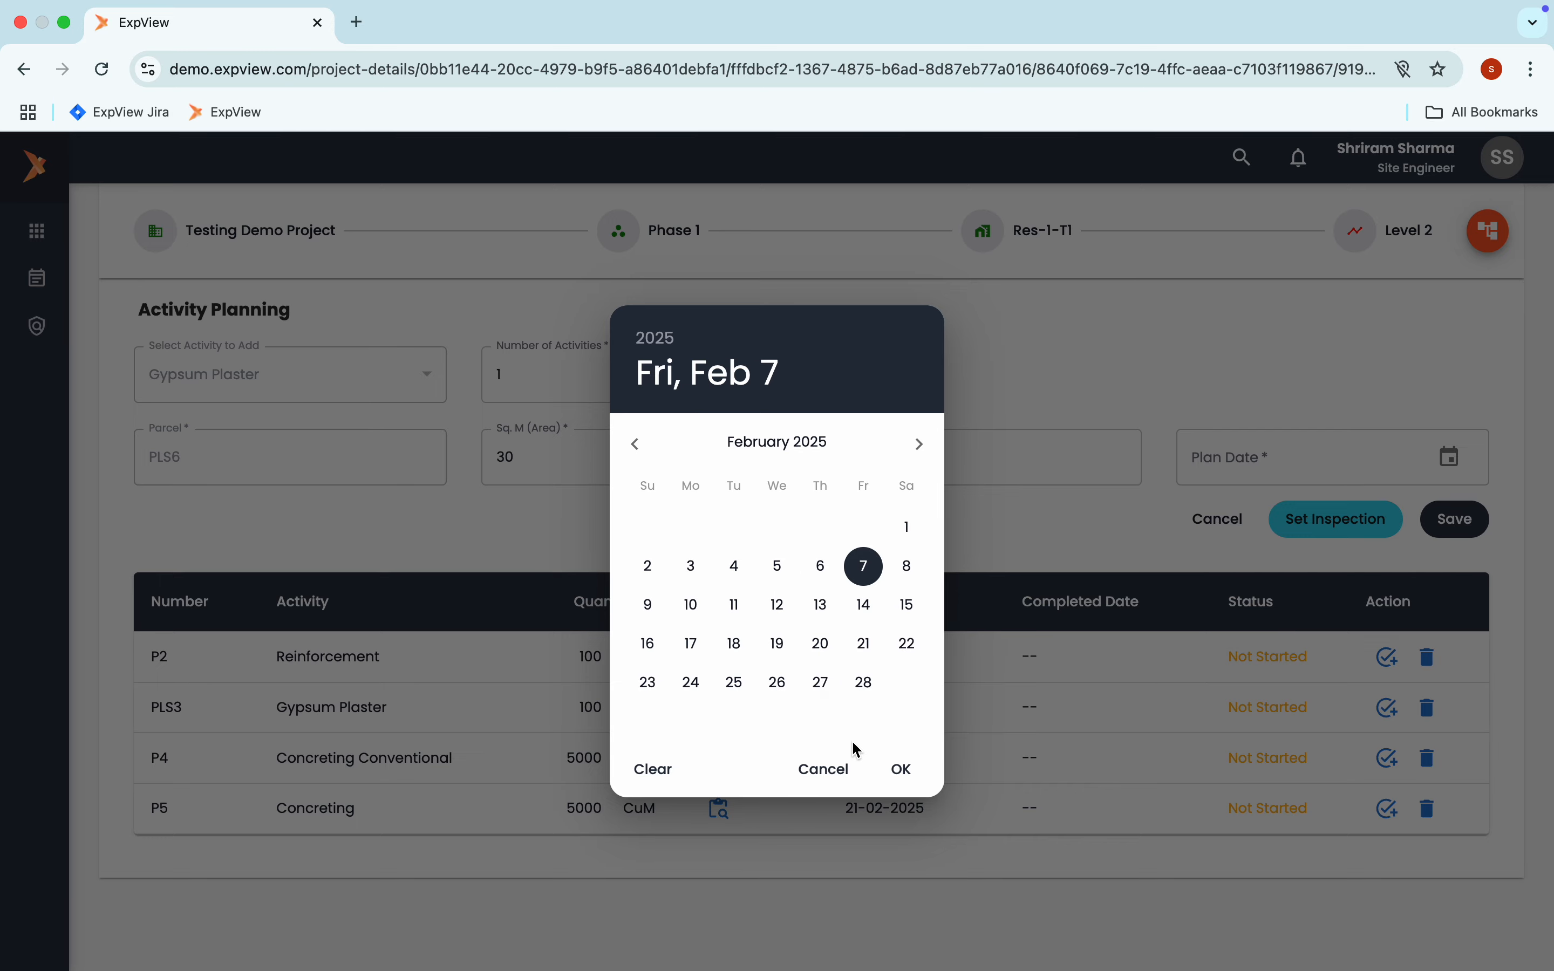
click(898, 771)
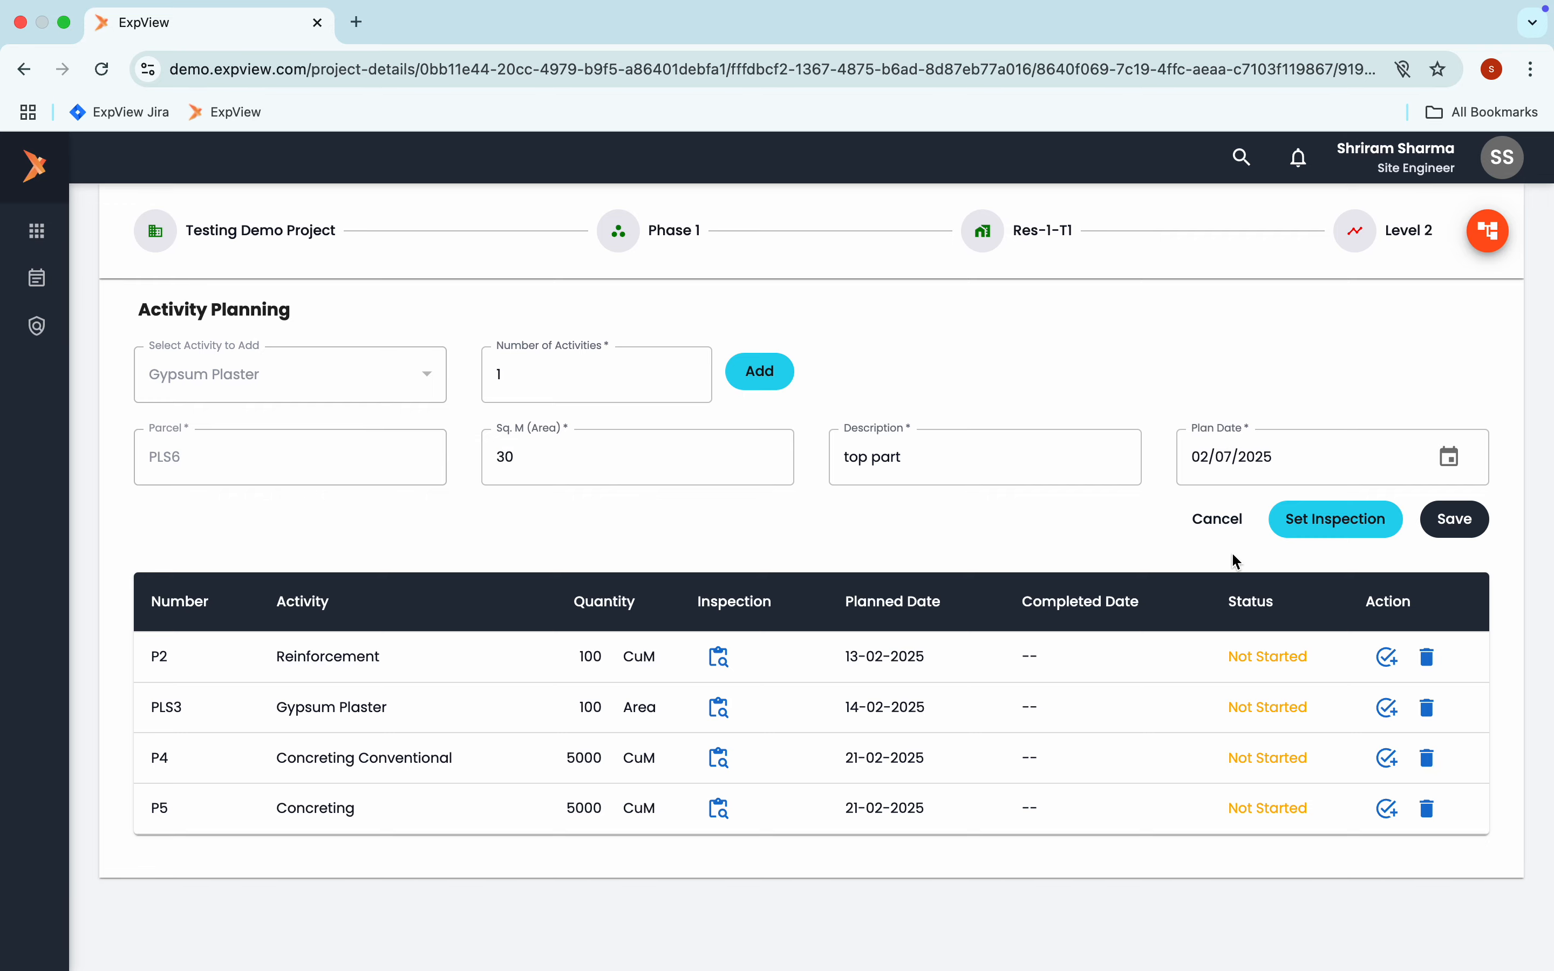
Save the Gypsum Plaster activity with its preselected Pre and Post inspections, and review the inspections assigned to it
click(1324, 528)
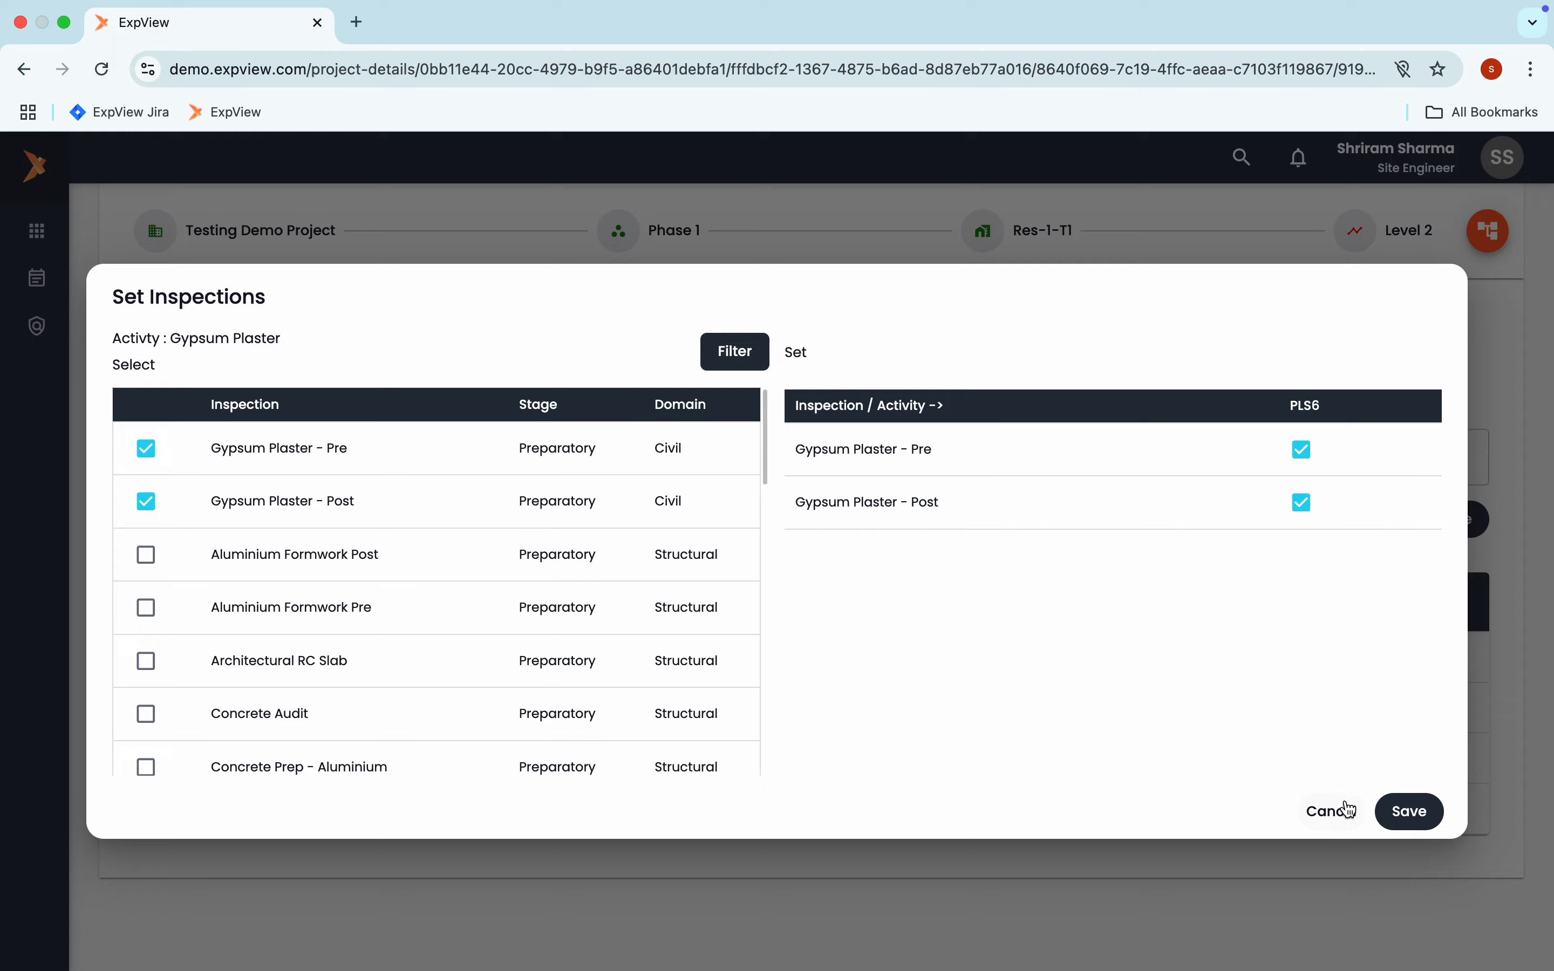
click(1409, 815)
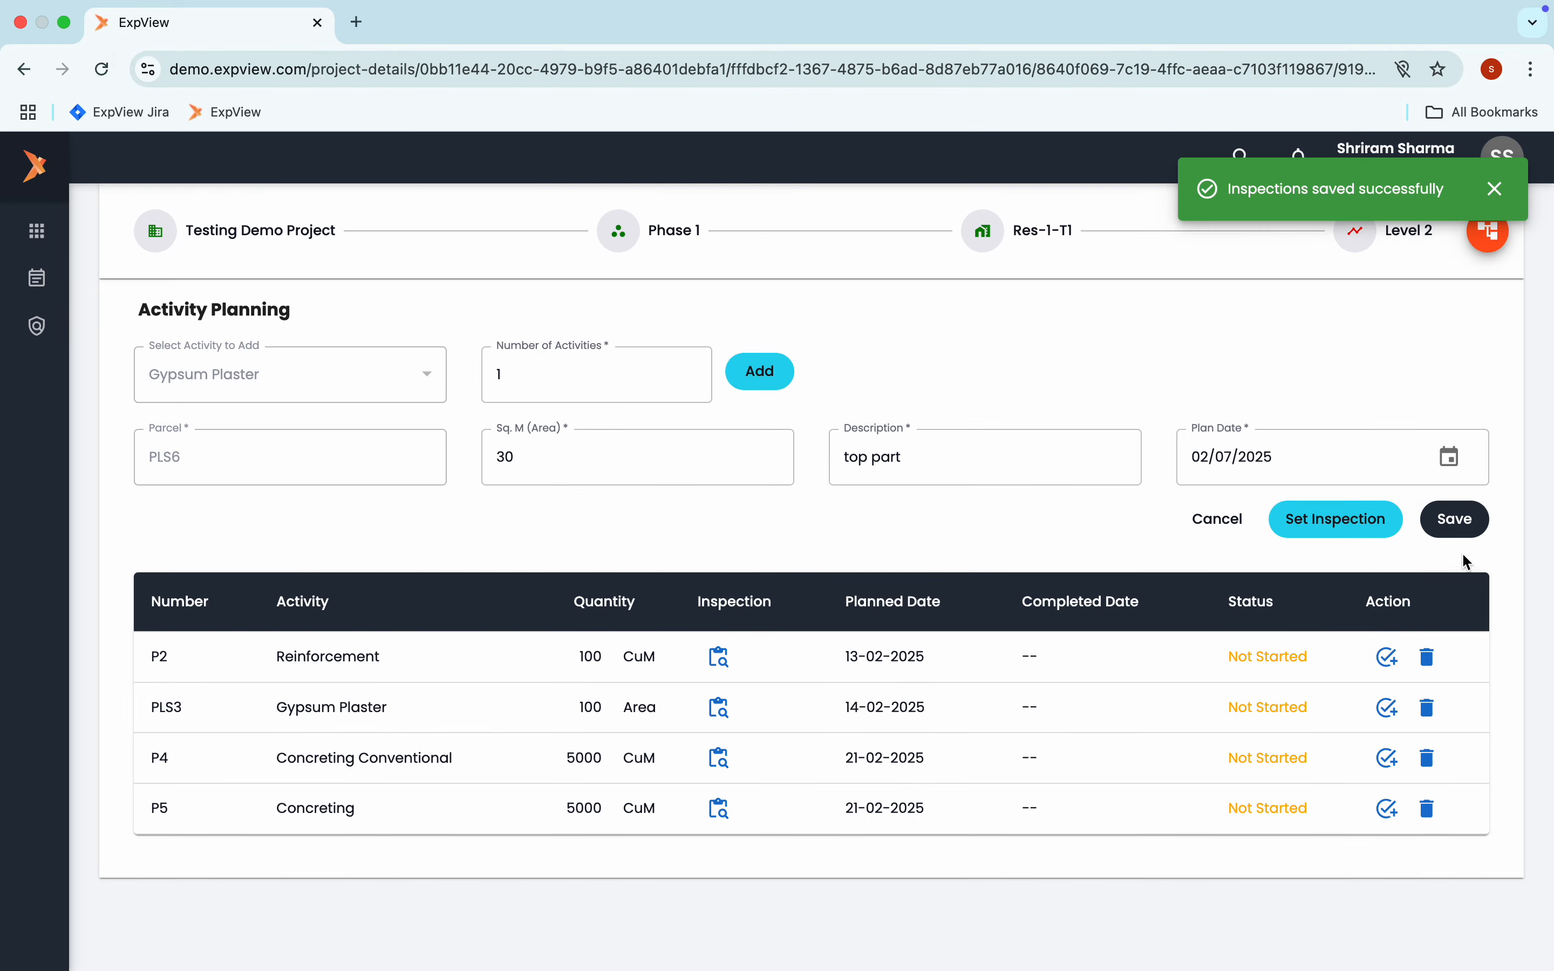
click(1453, 519)
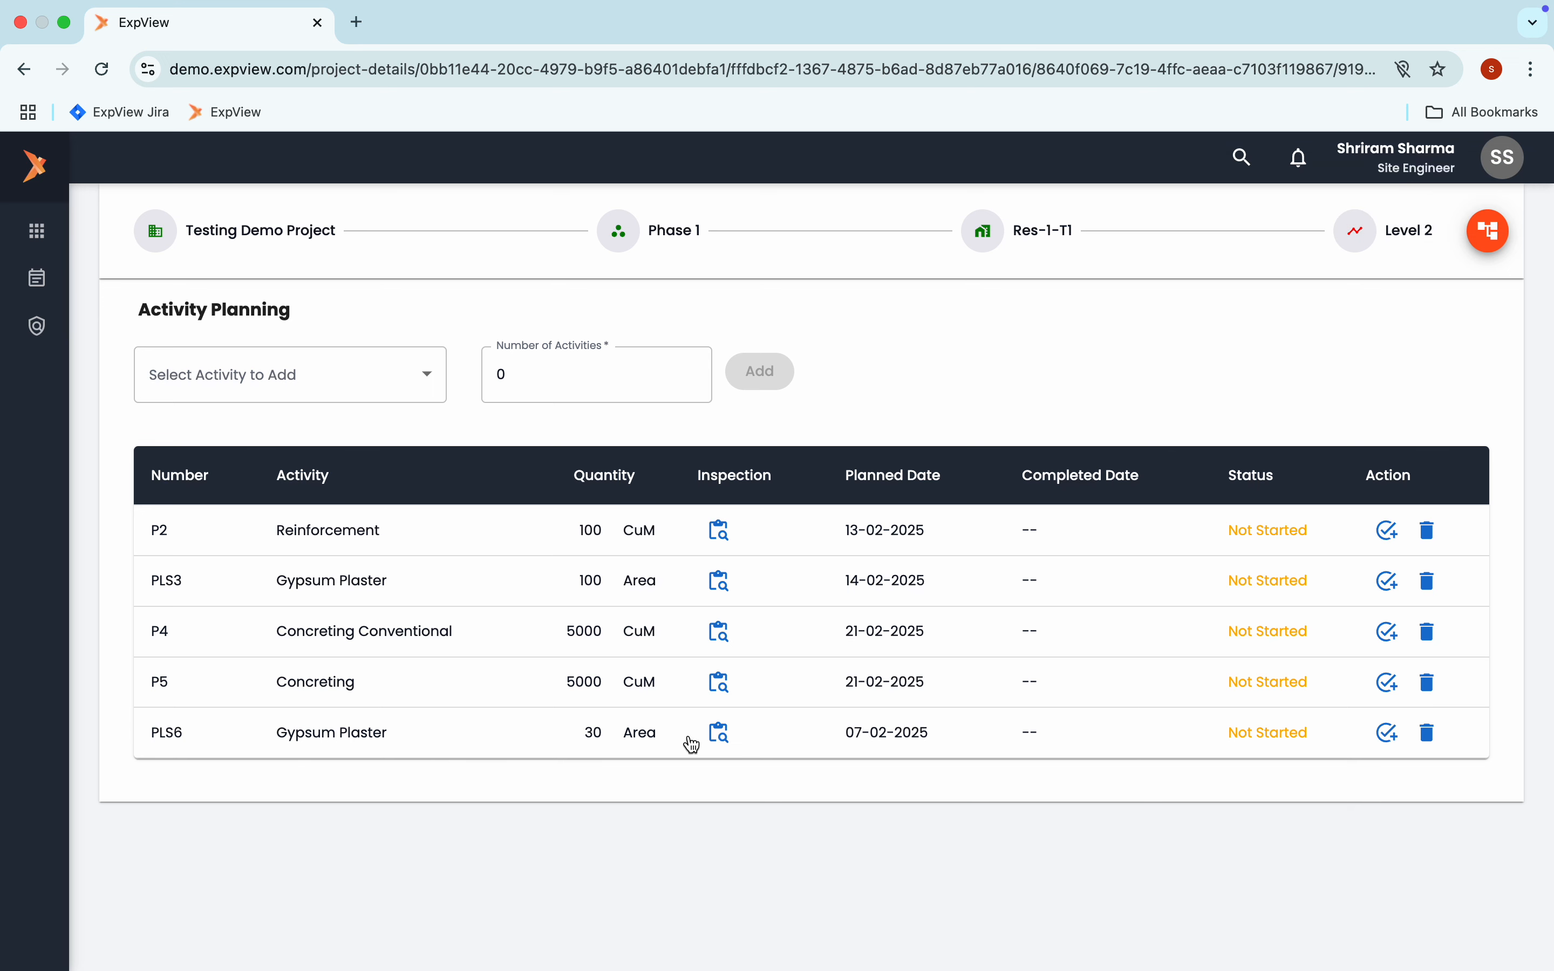
click(719, 733)
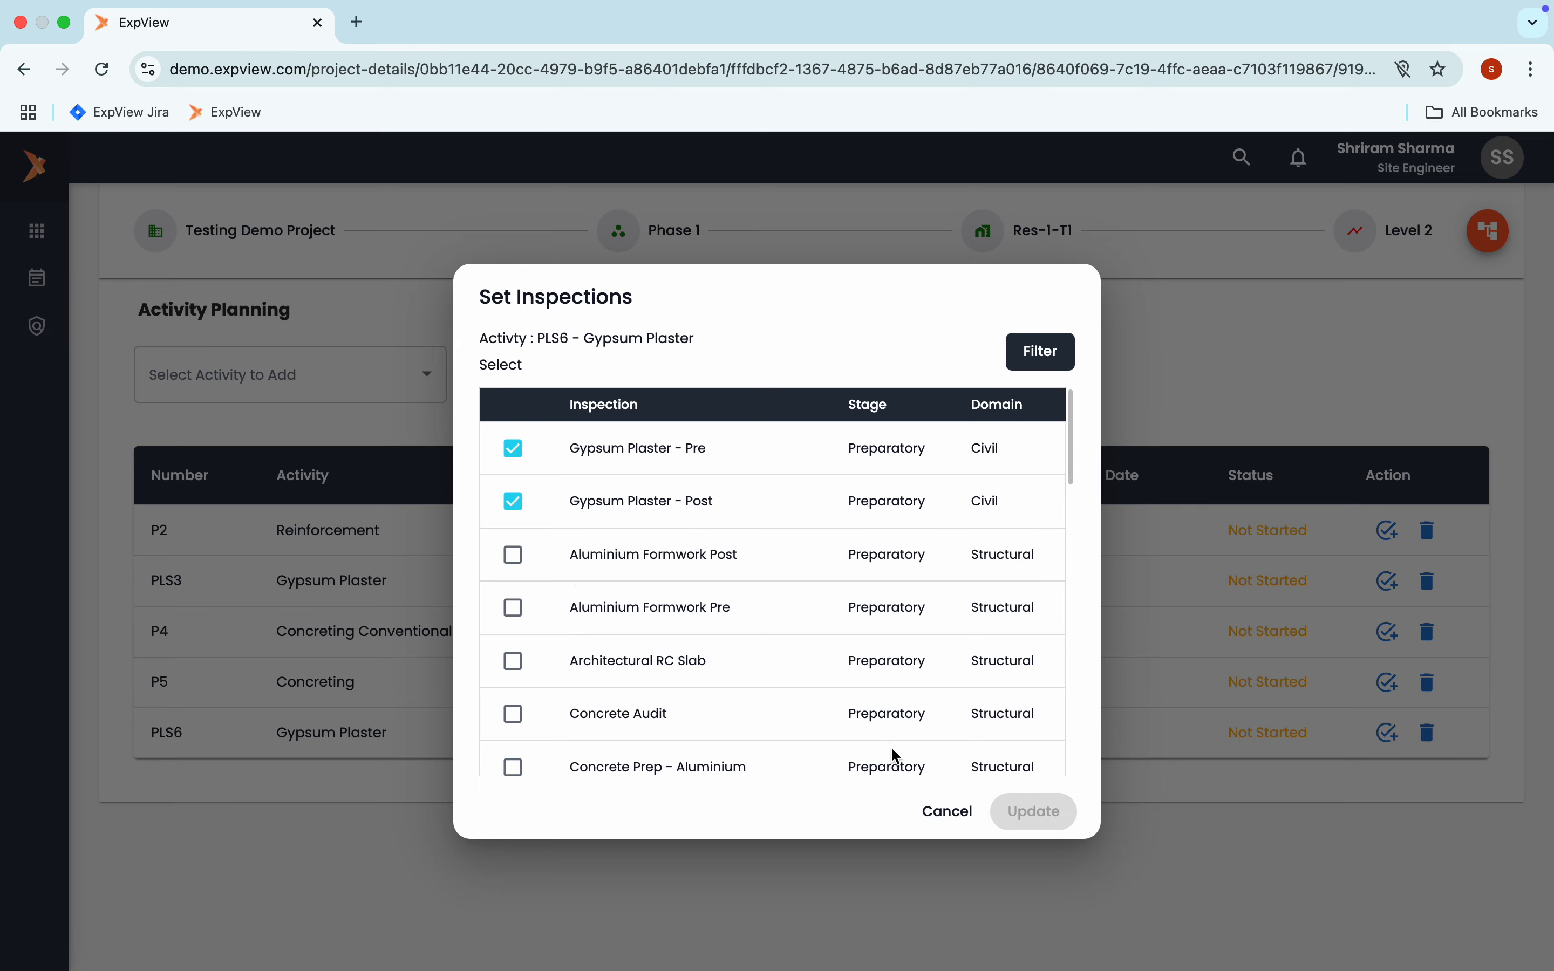
click(931, 811)
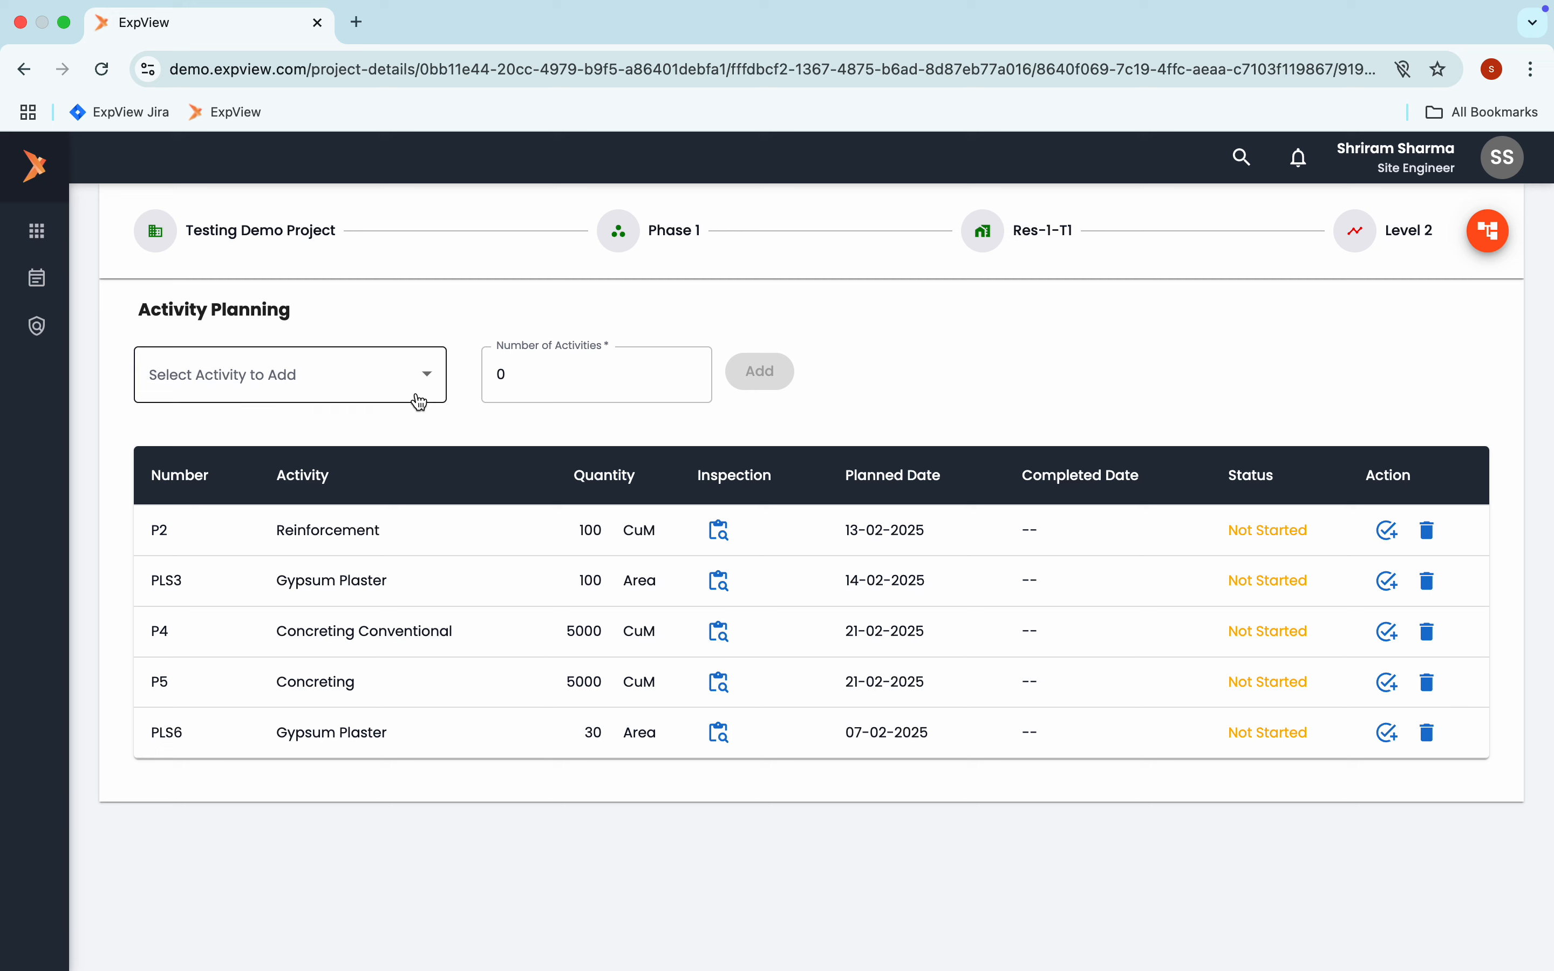
Add one Concreting activity to the Level 2 activity plan
click(434, 384)
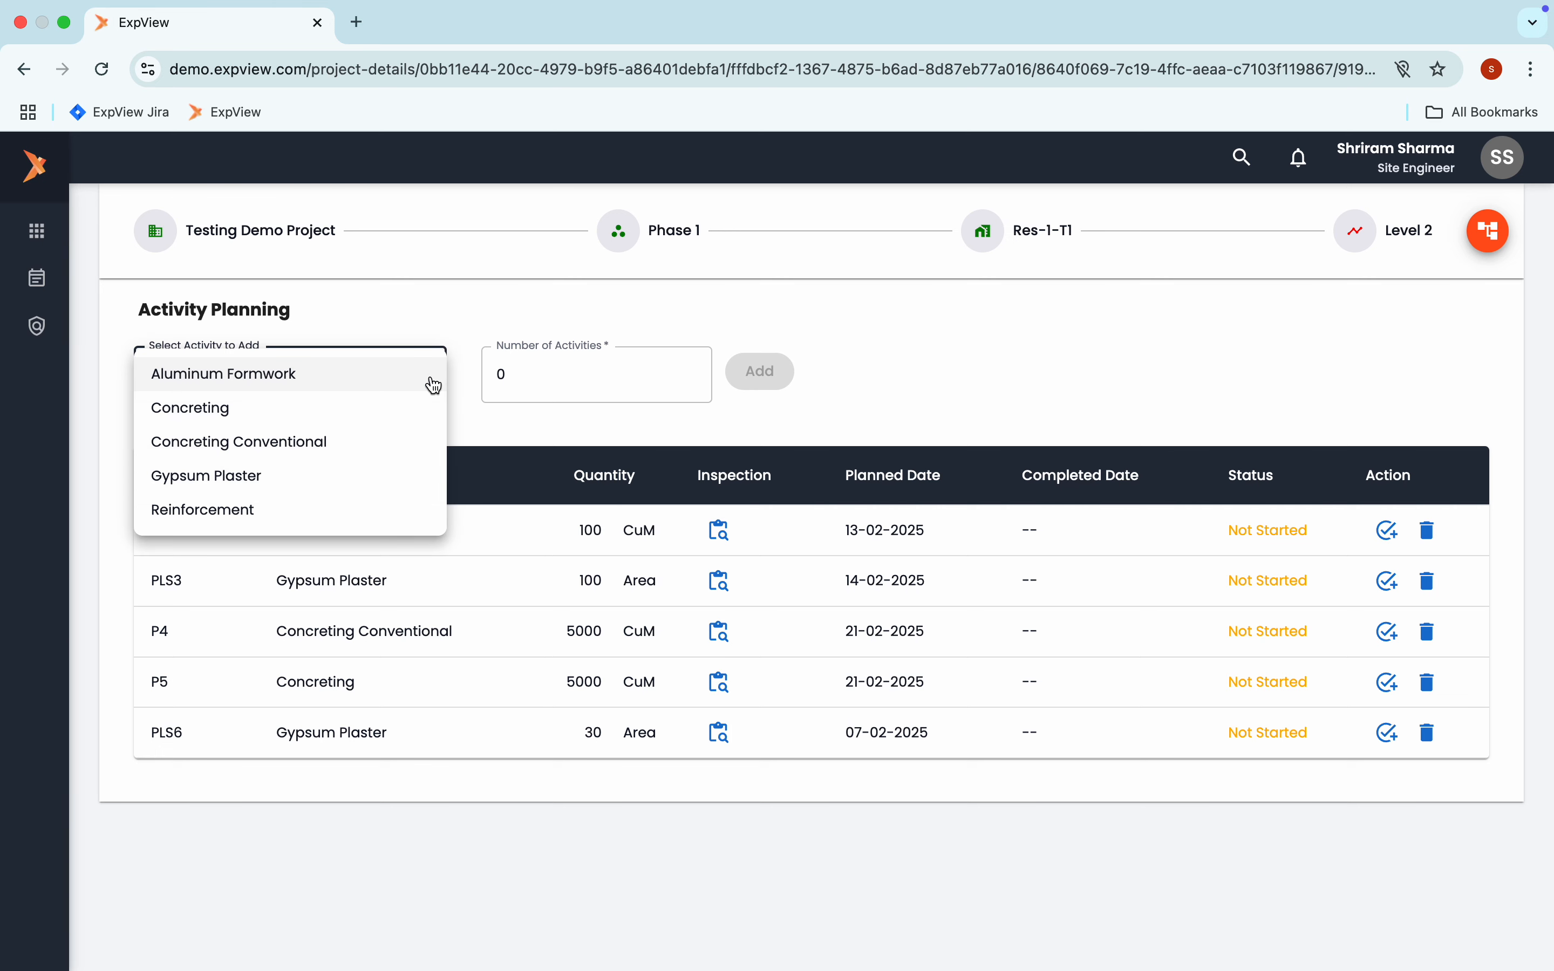
click(349, 409)
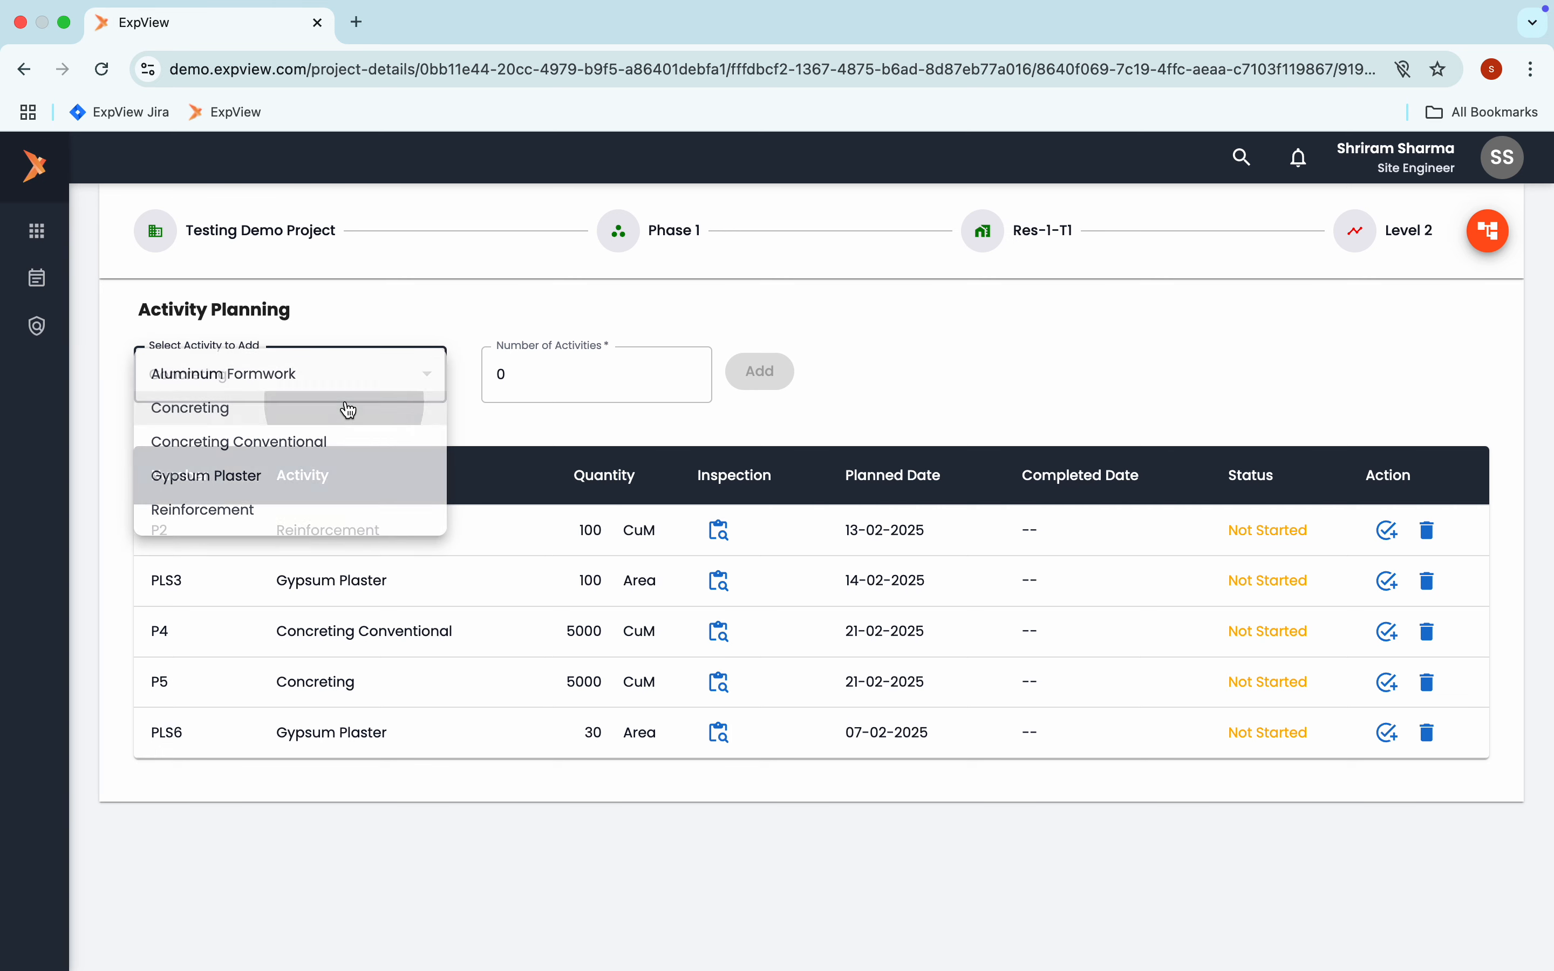
click(525, 388)
text(1)
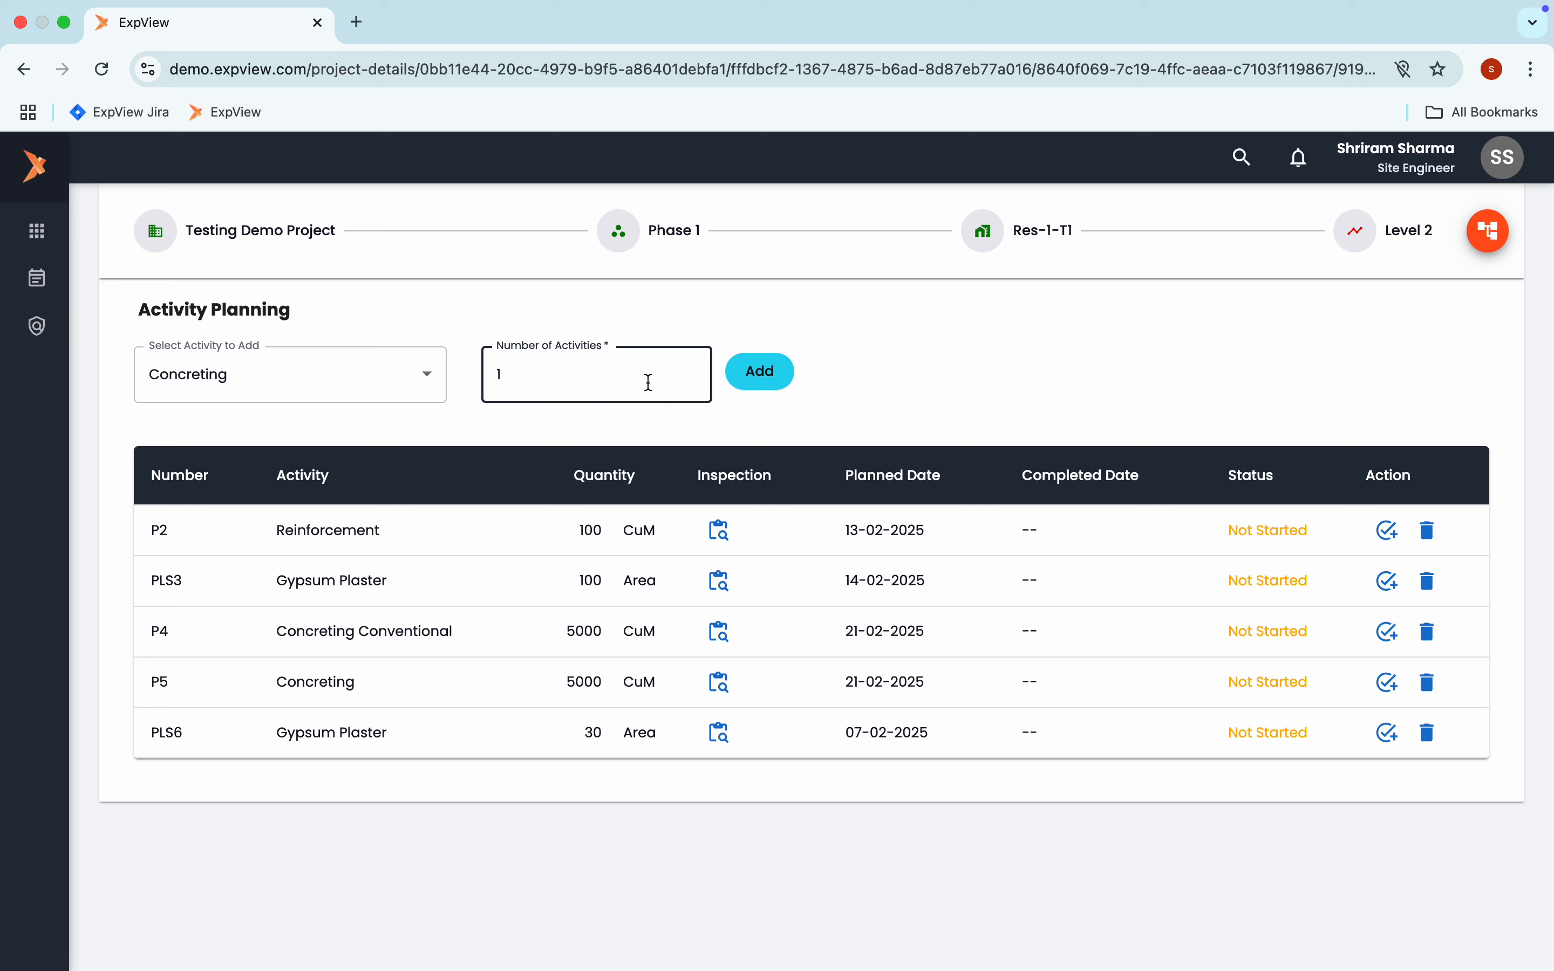
click(757, 381)
Fill in the Concreting activity with a volume of 100 CuM, description "Entire Slab" and plan date 02/14/2025
click(621, 462)
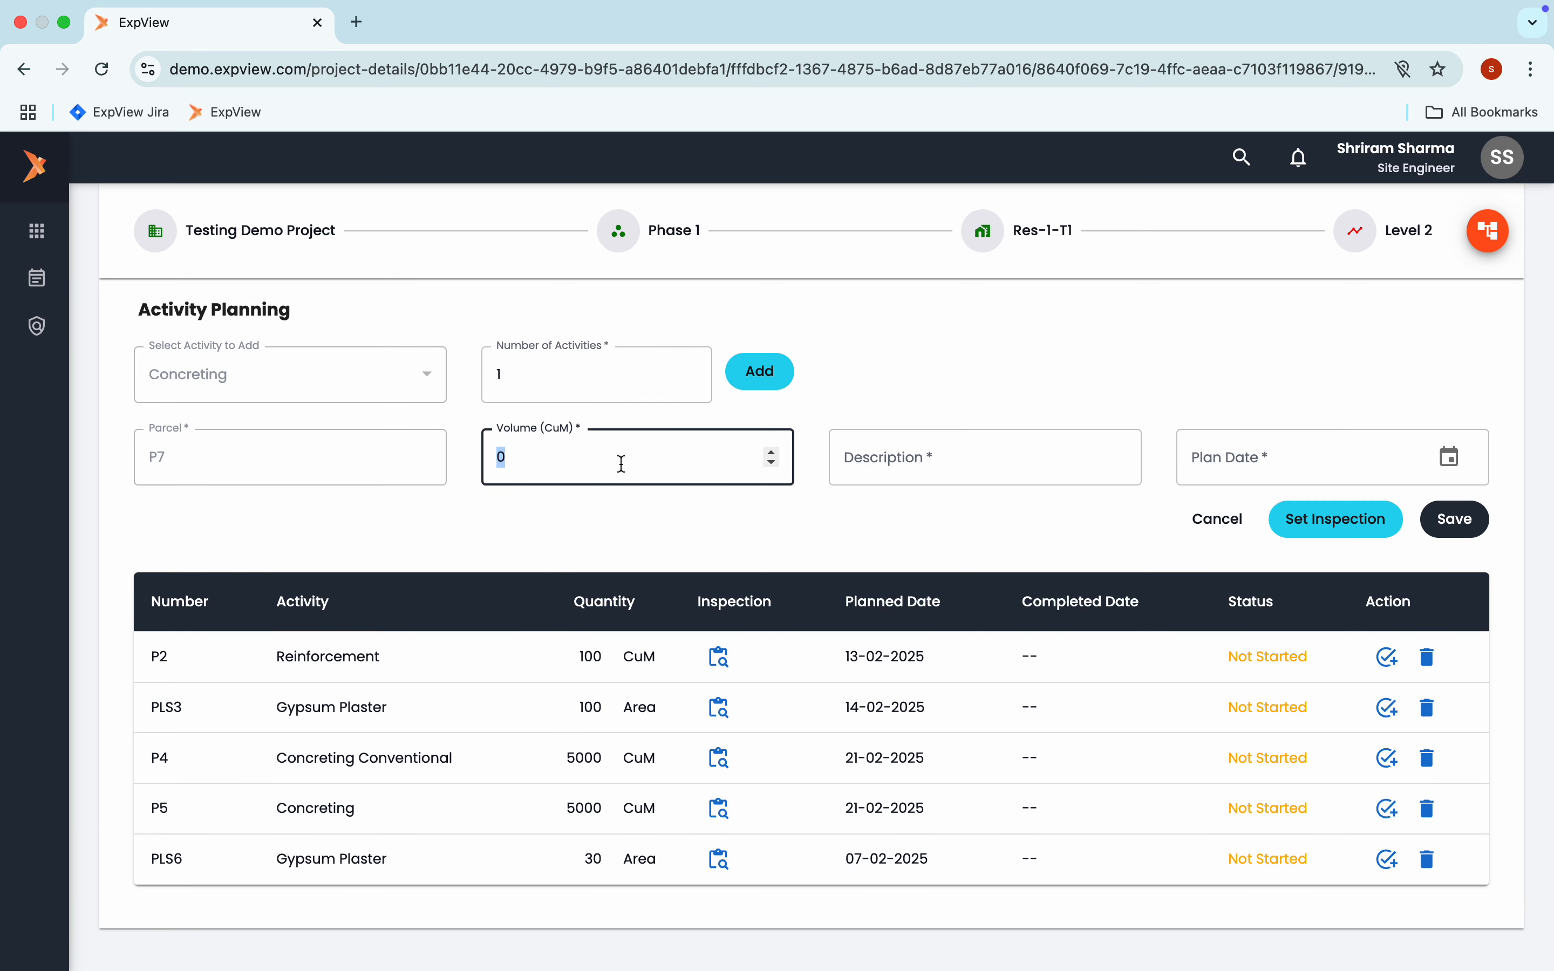
text(100)
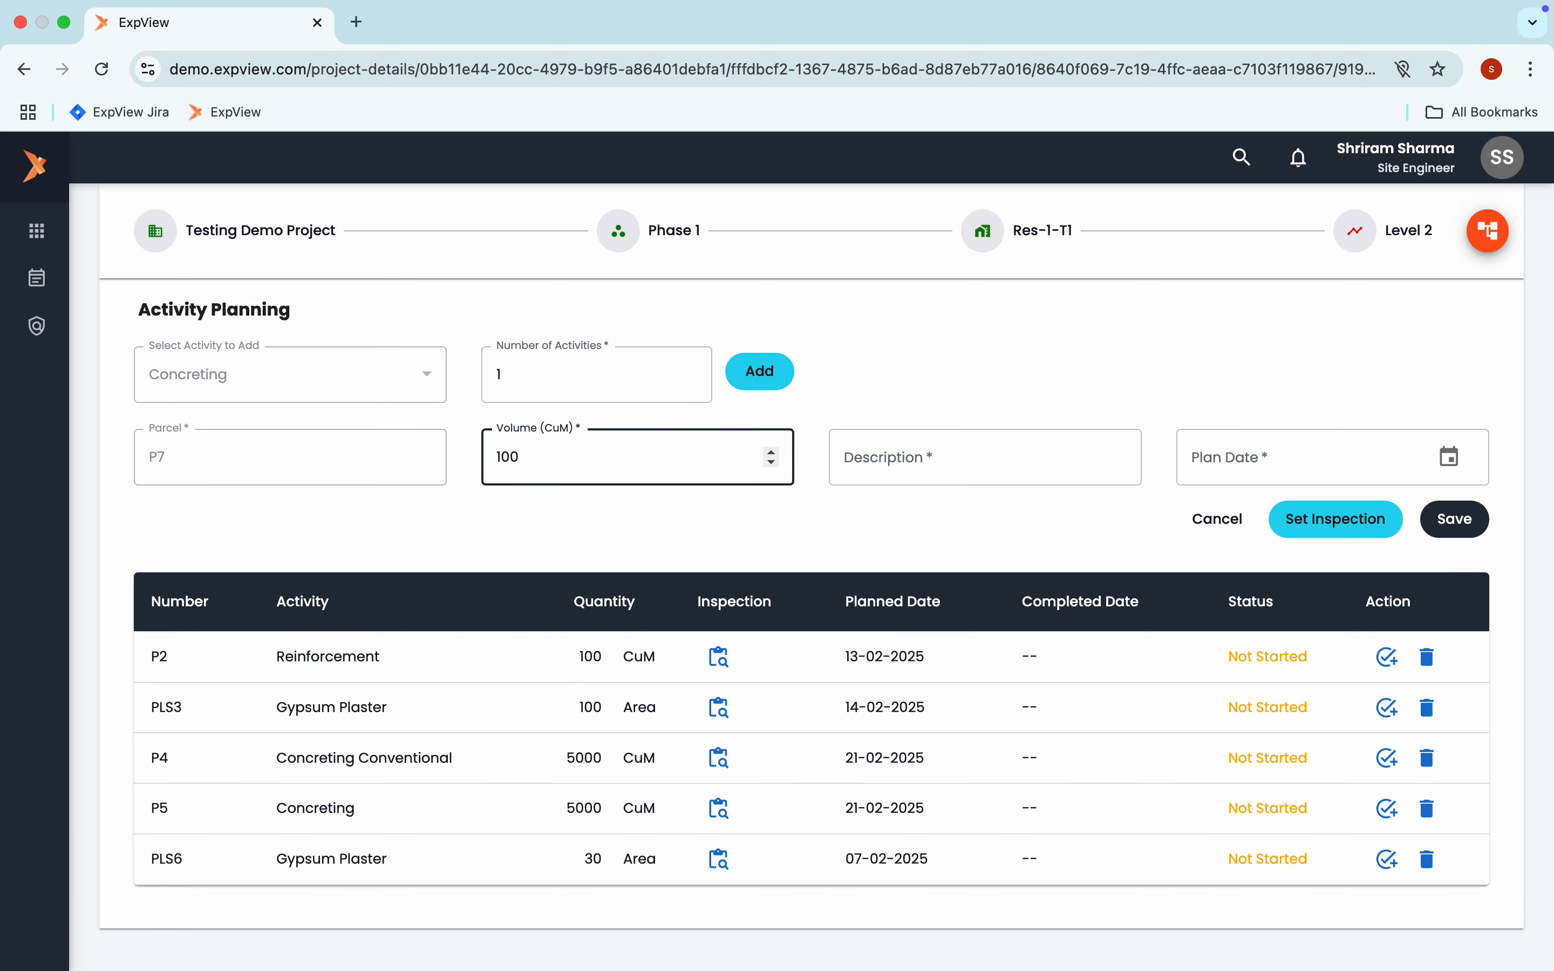
click(867, 462)
click(967, 556)
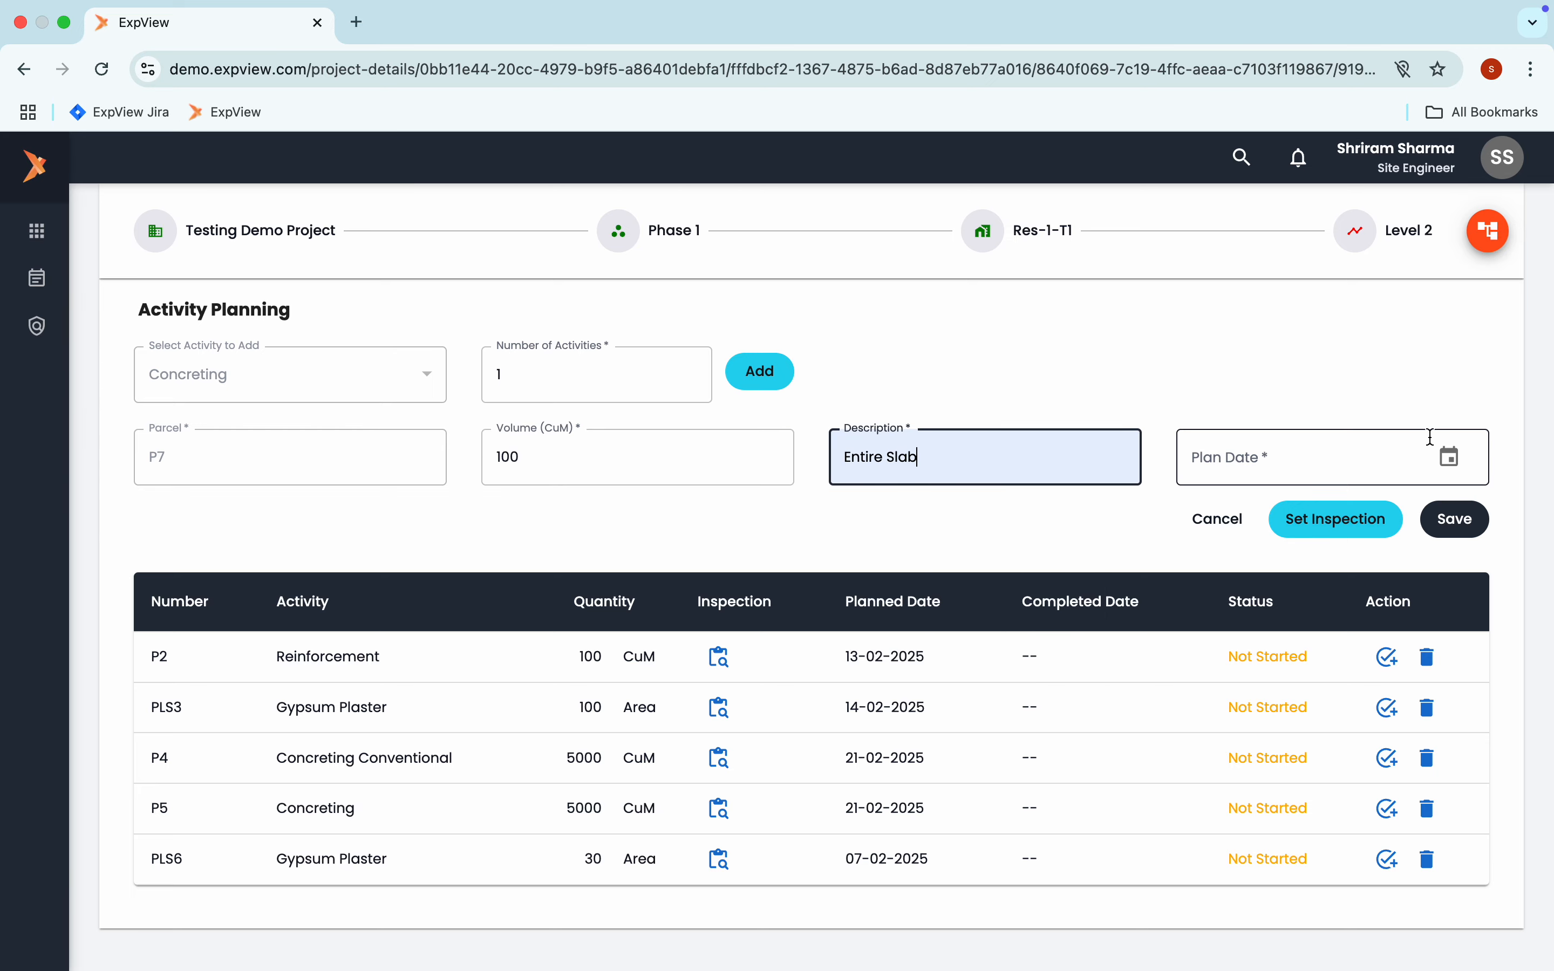
click(1449, 457)
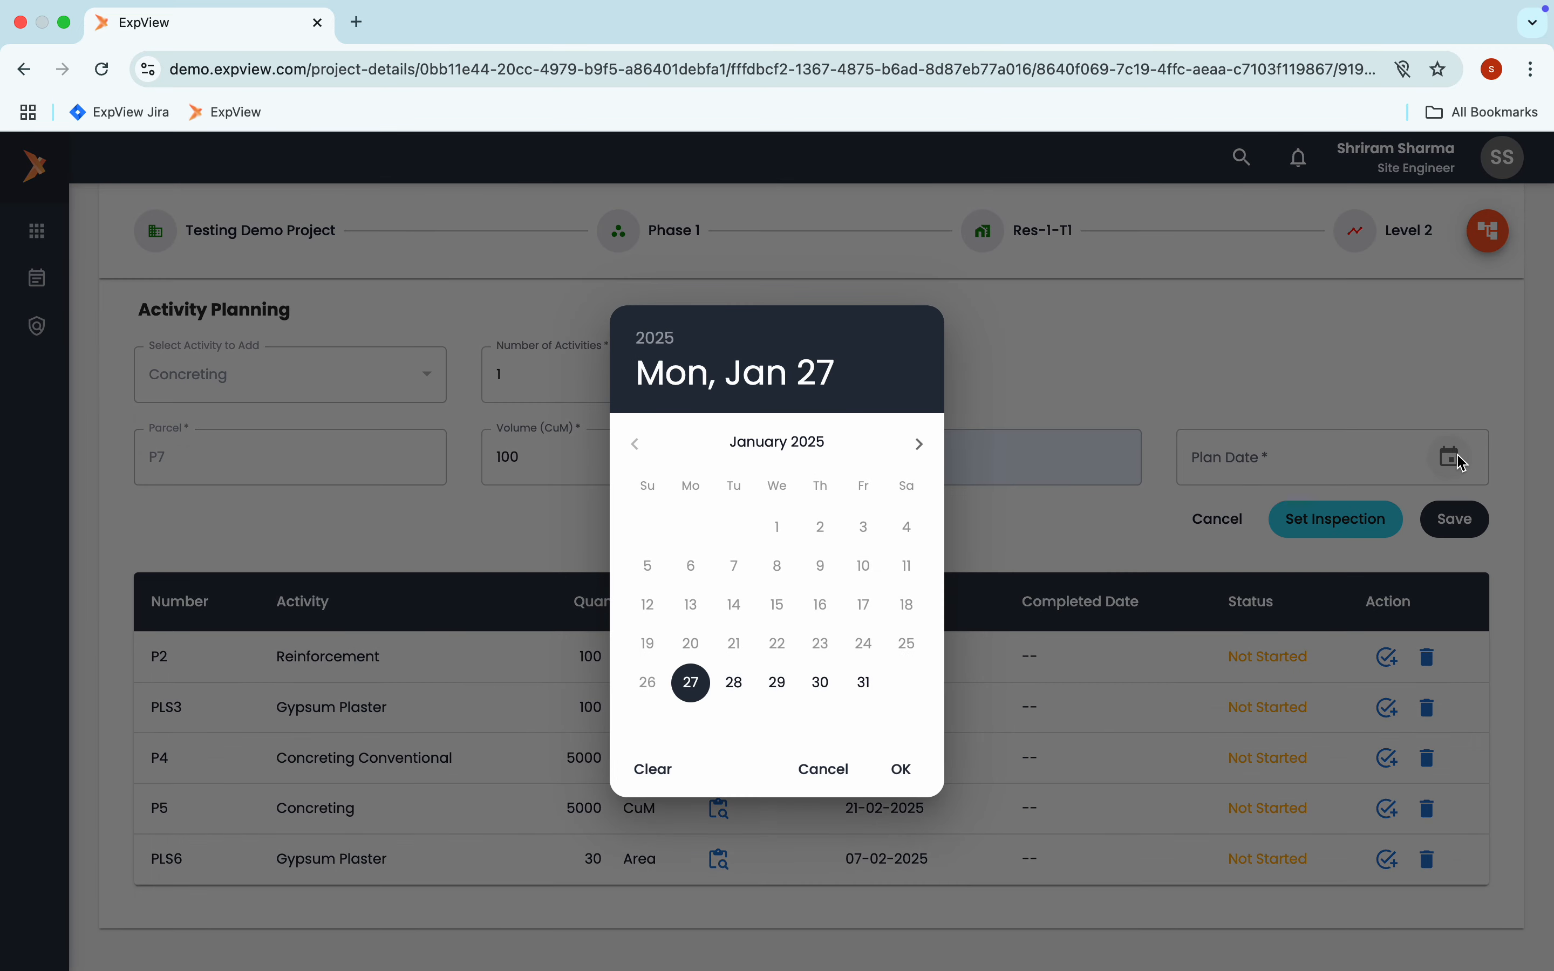
click(920, 444)
click(864, 613)
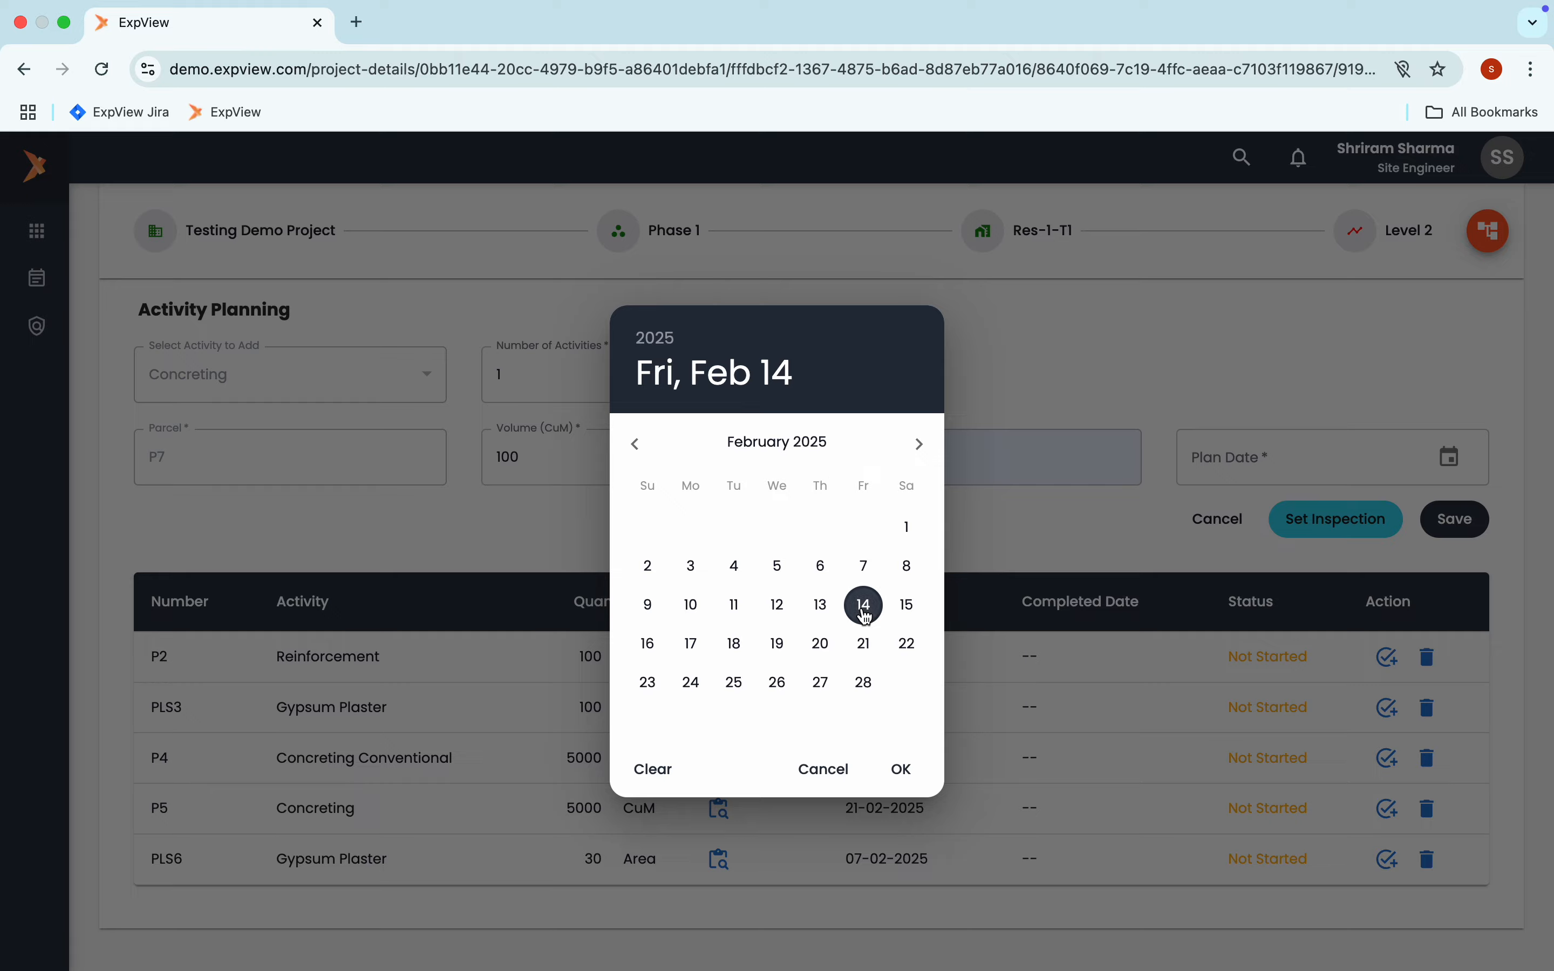
click(902, 773)
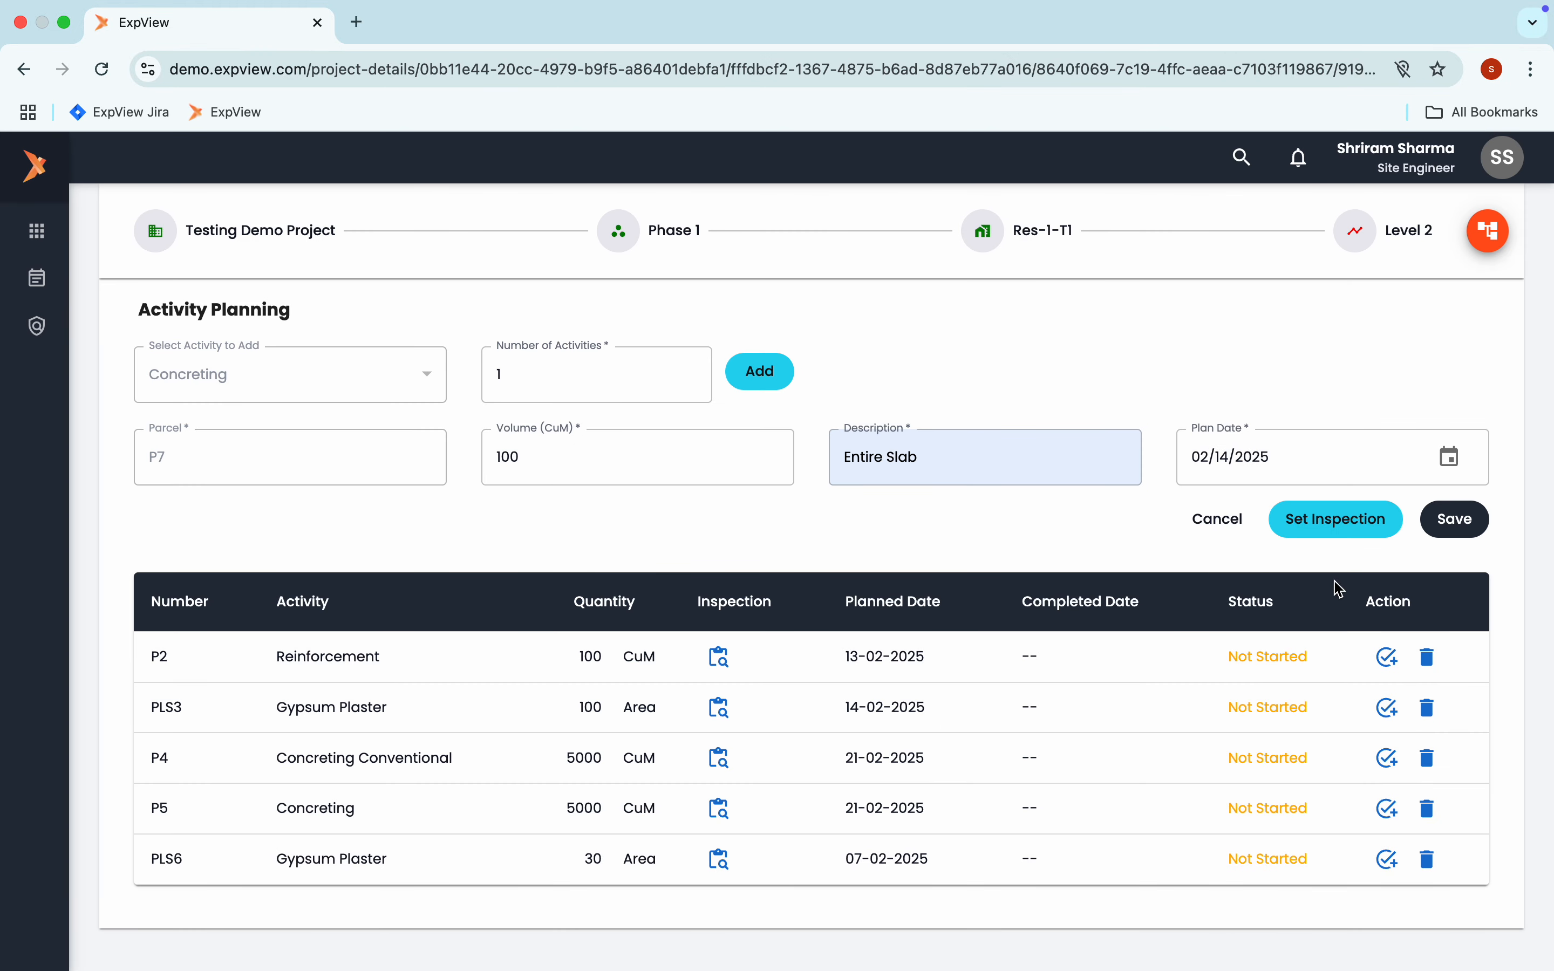
Save the Concreting activity with its preselected Formwork, Rebar, Deshuttering and Concrete Pour inspections
click(1332, 542)
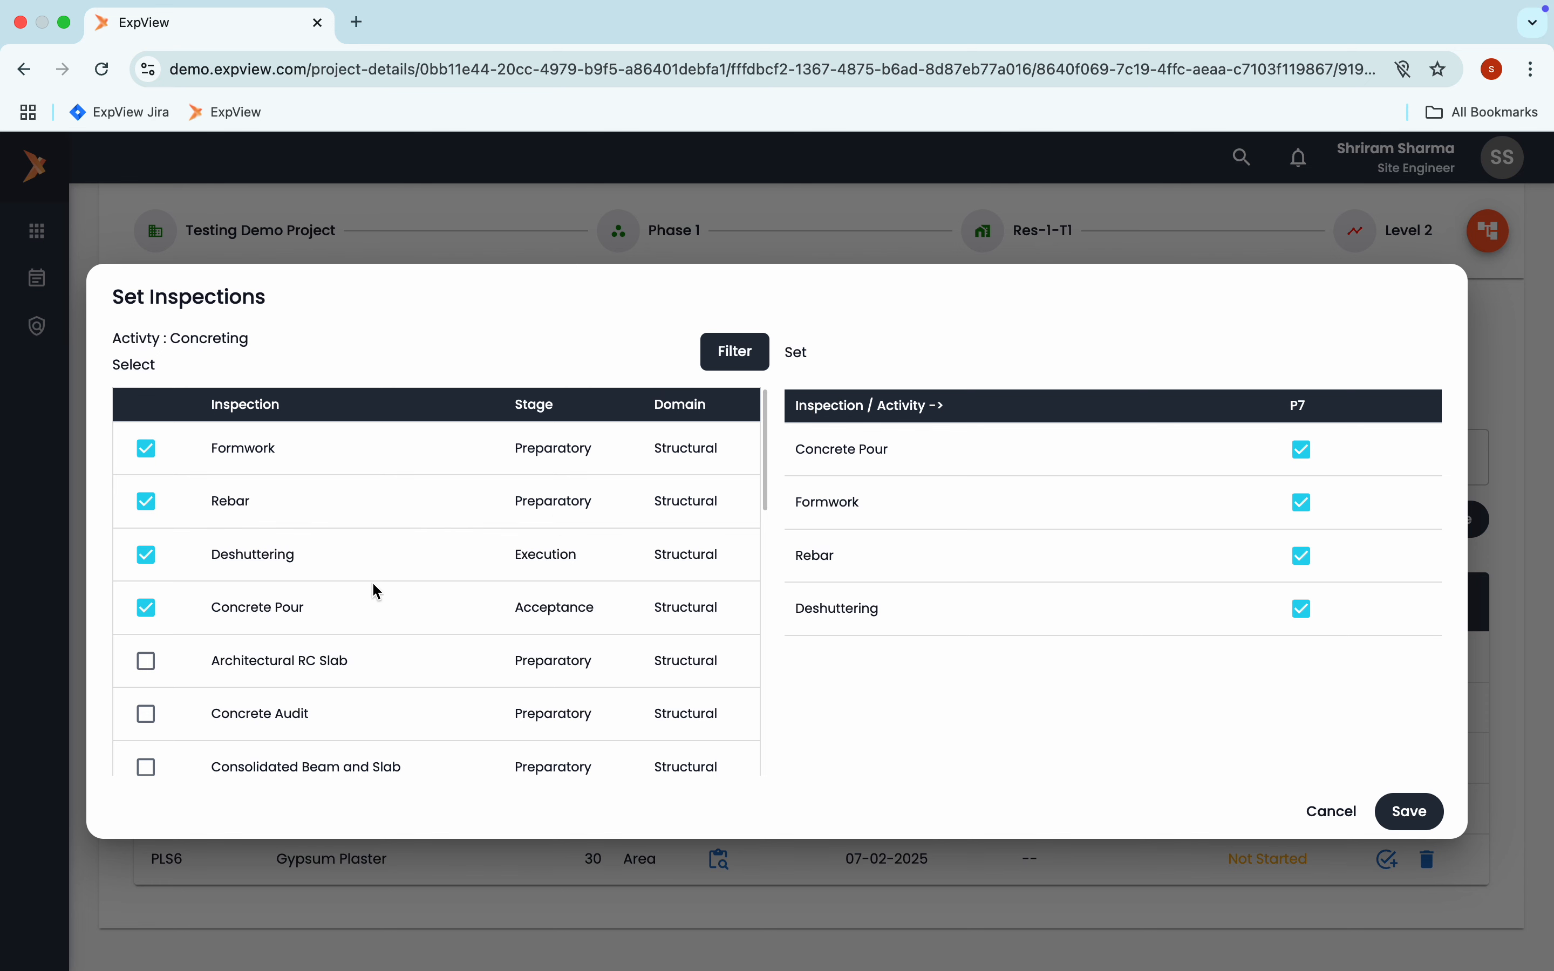
click(1409, 810)
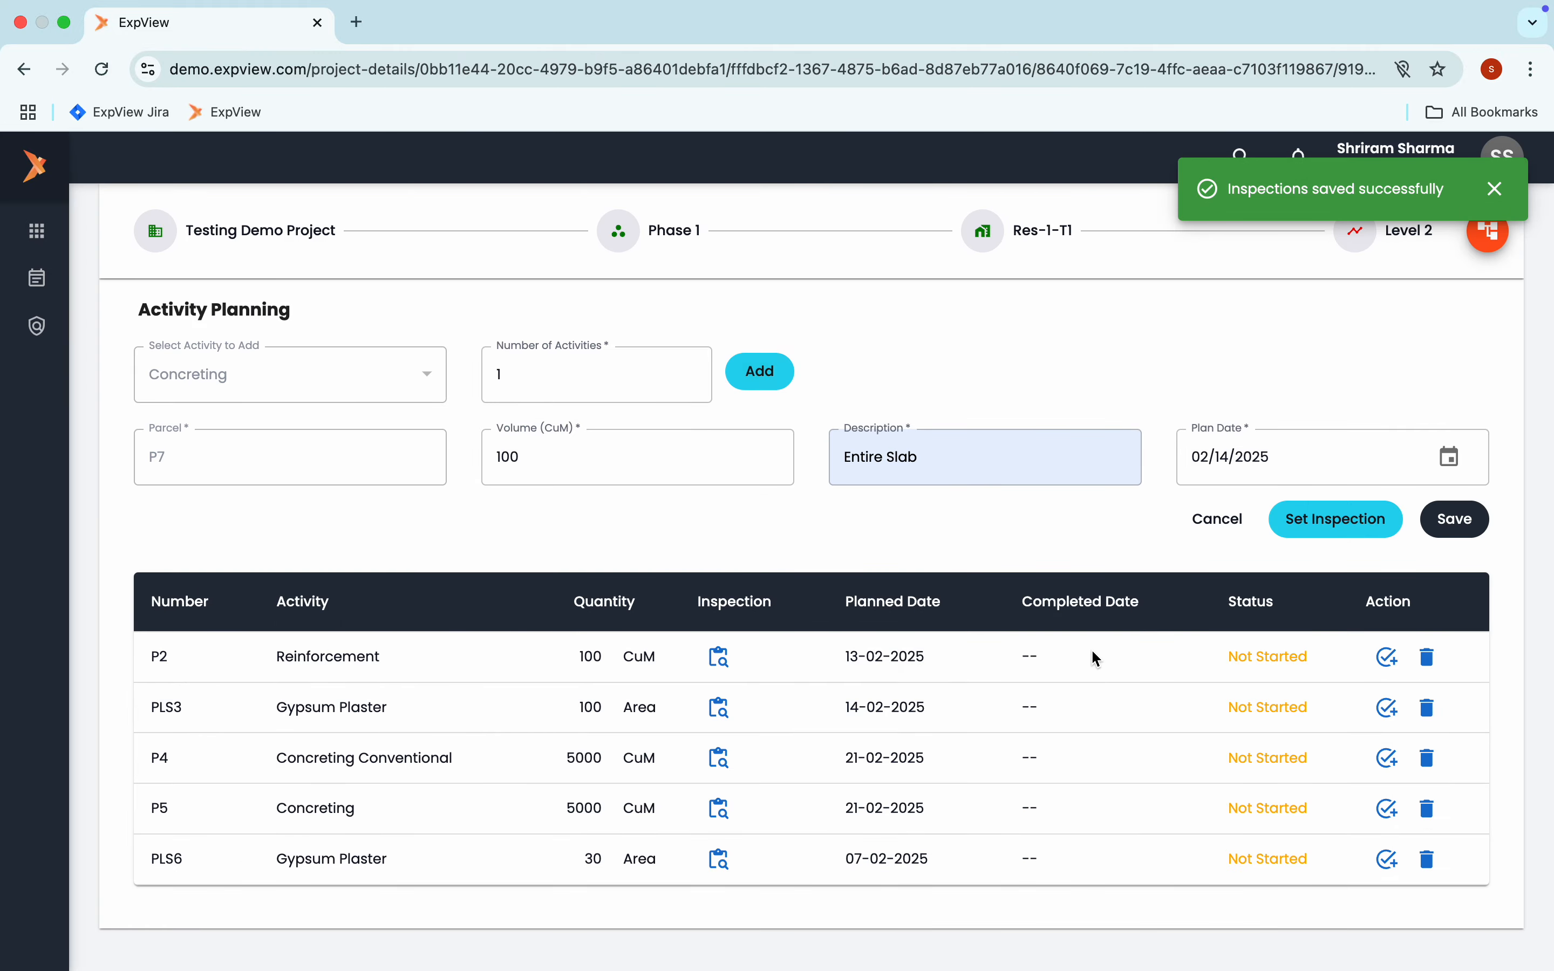
click(1467, 538)
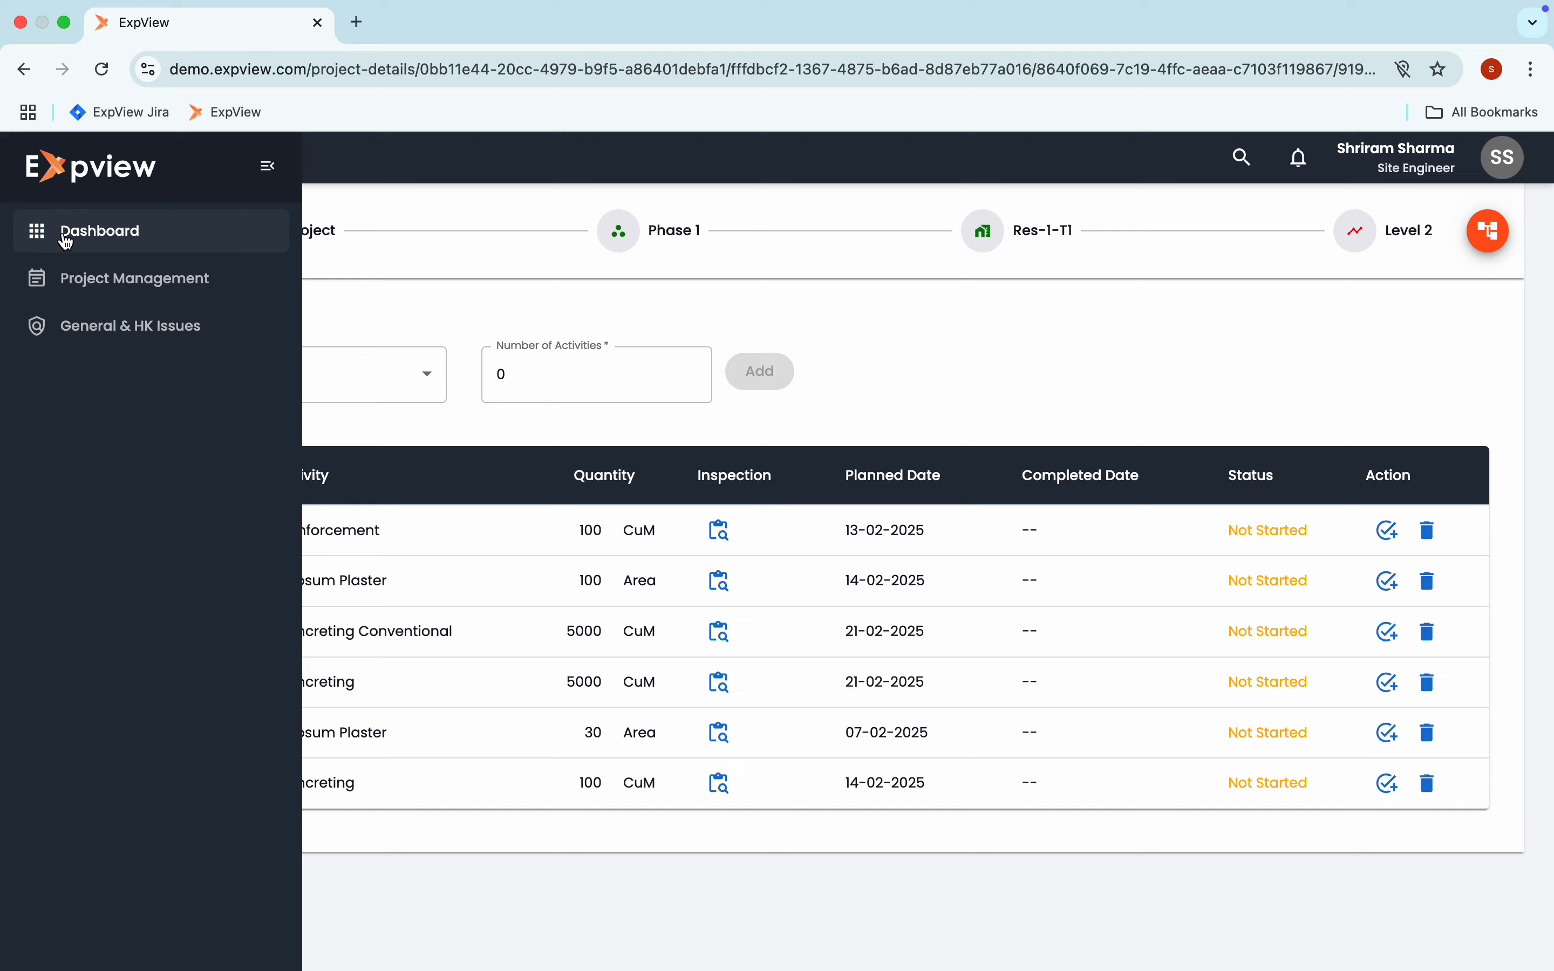
Return to the dashboard and review the newly added Gypsum Plaster and Concreting activities in the activity progress list
click(64, 237)
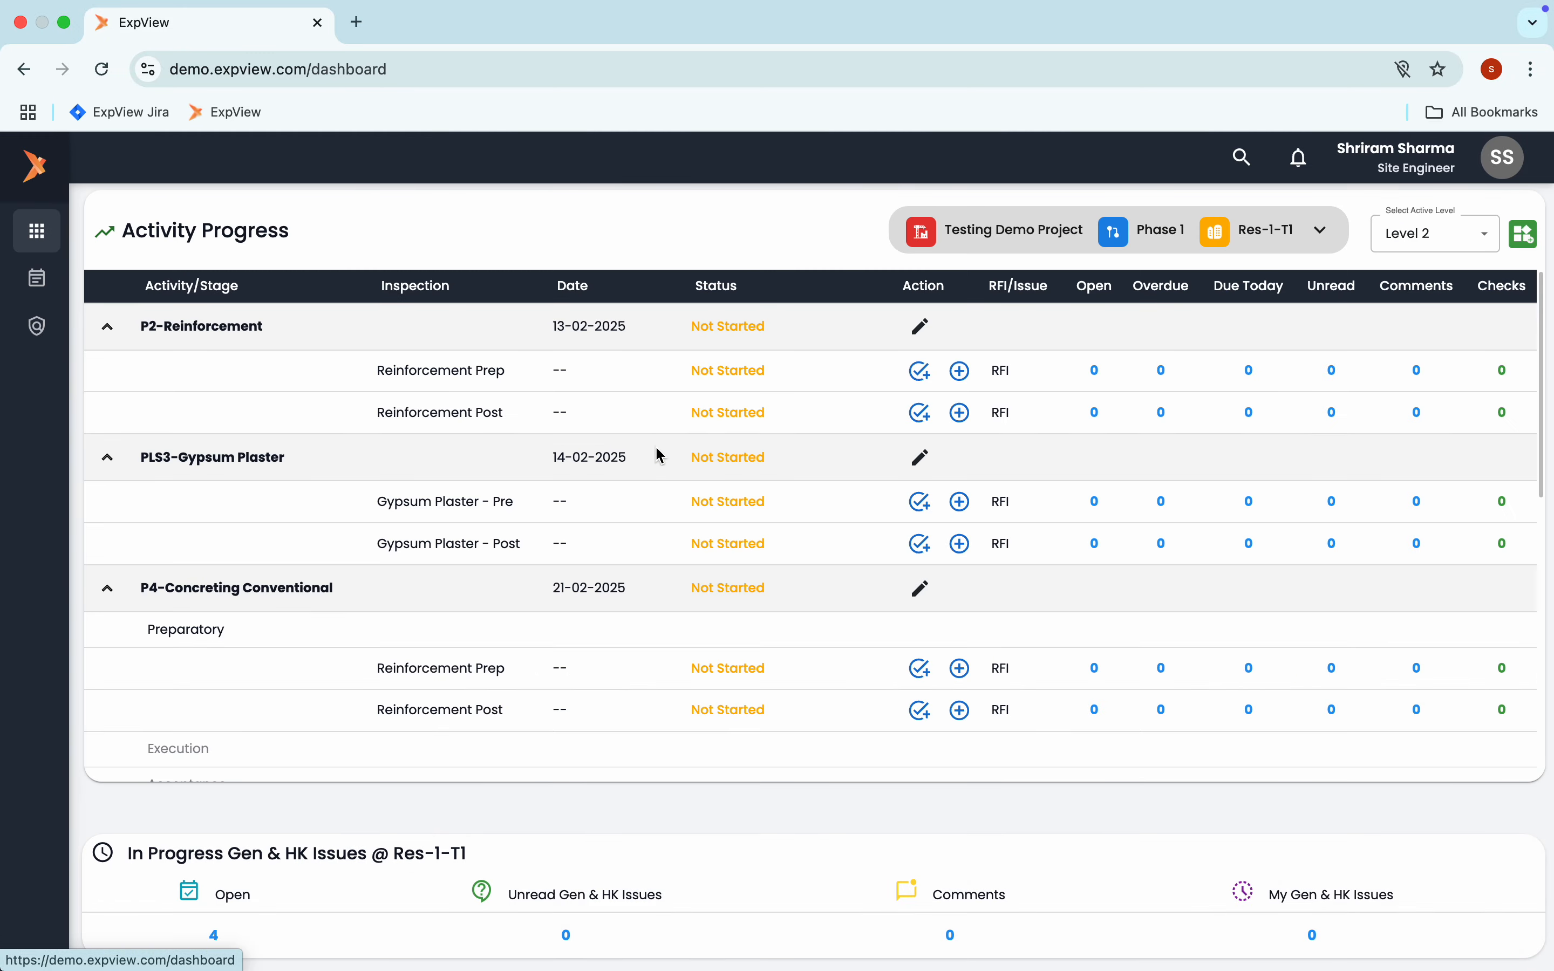
scroll(635, 561, down, 5)
scroll(635, 561, down, 1)
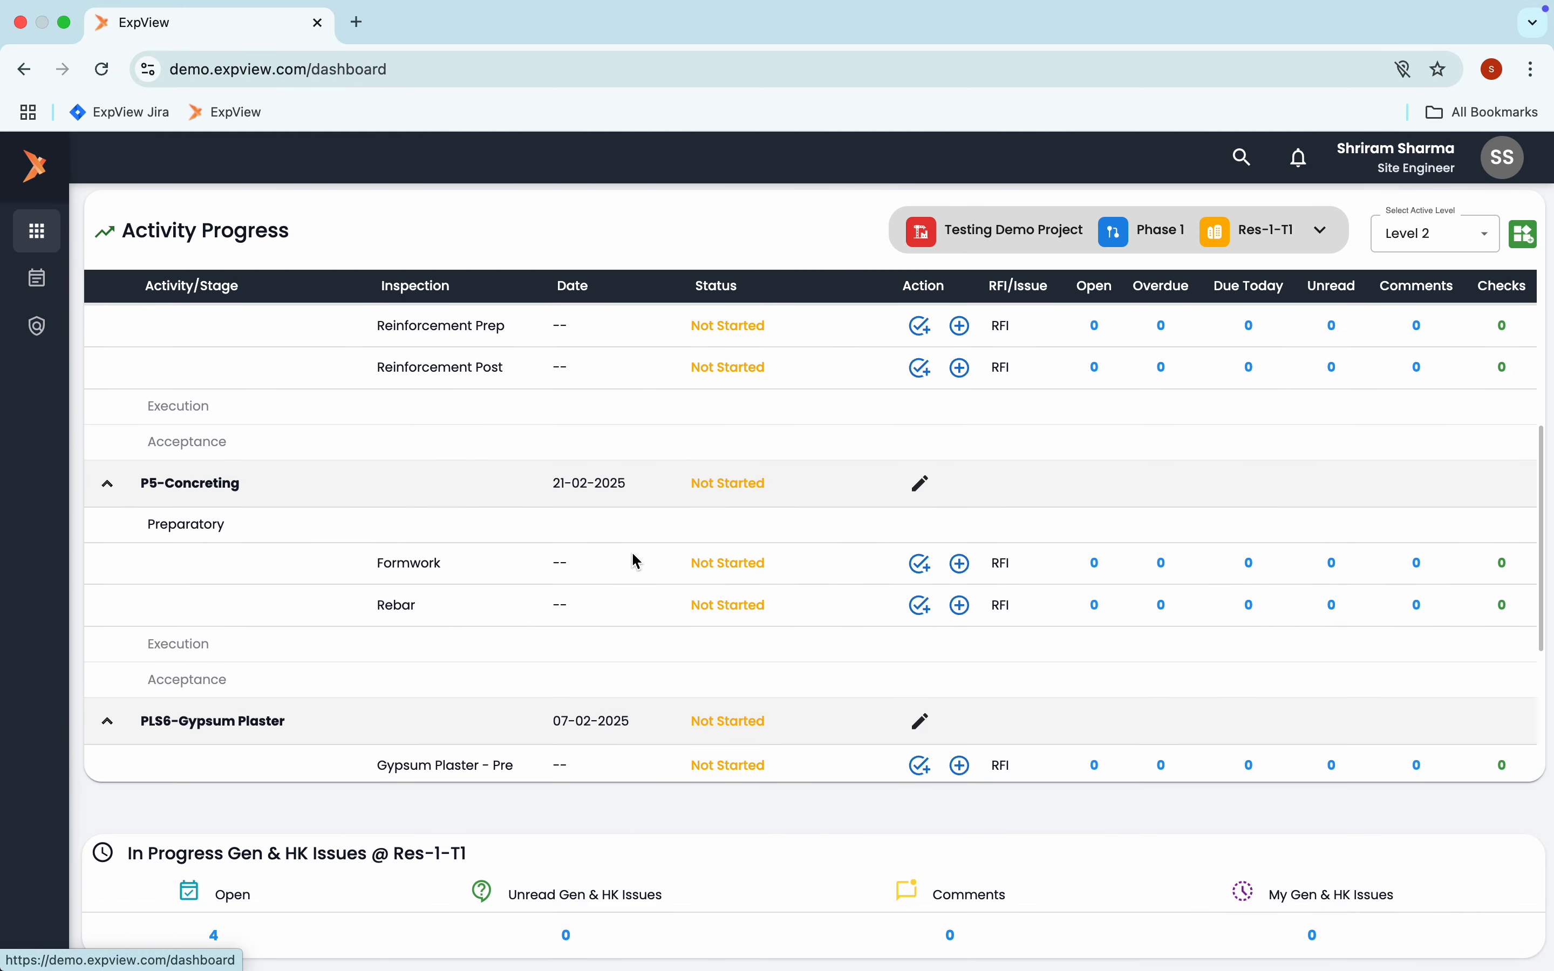
scroll(268, 597, down, 5)
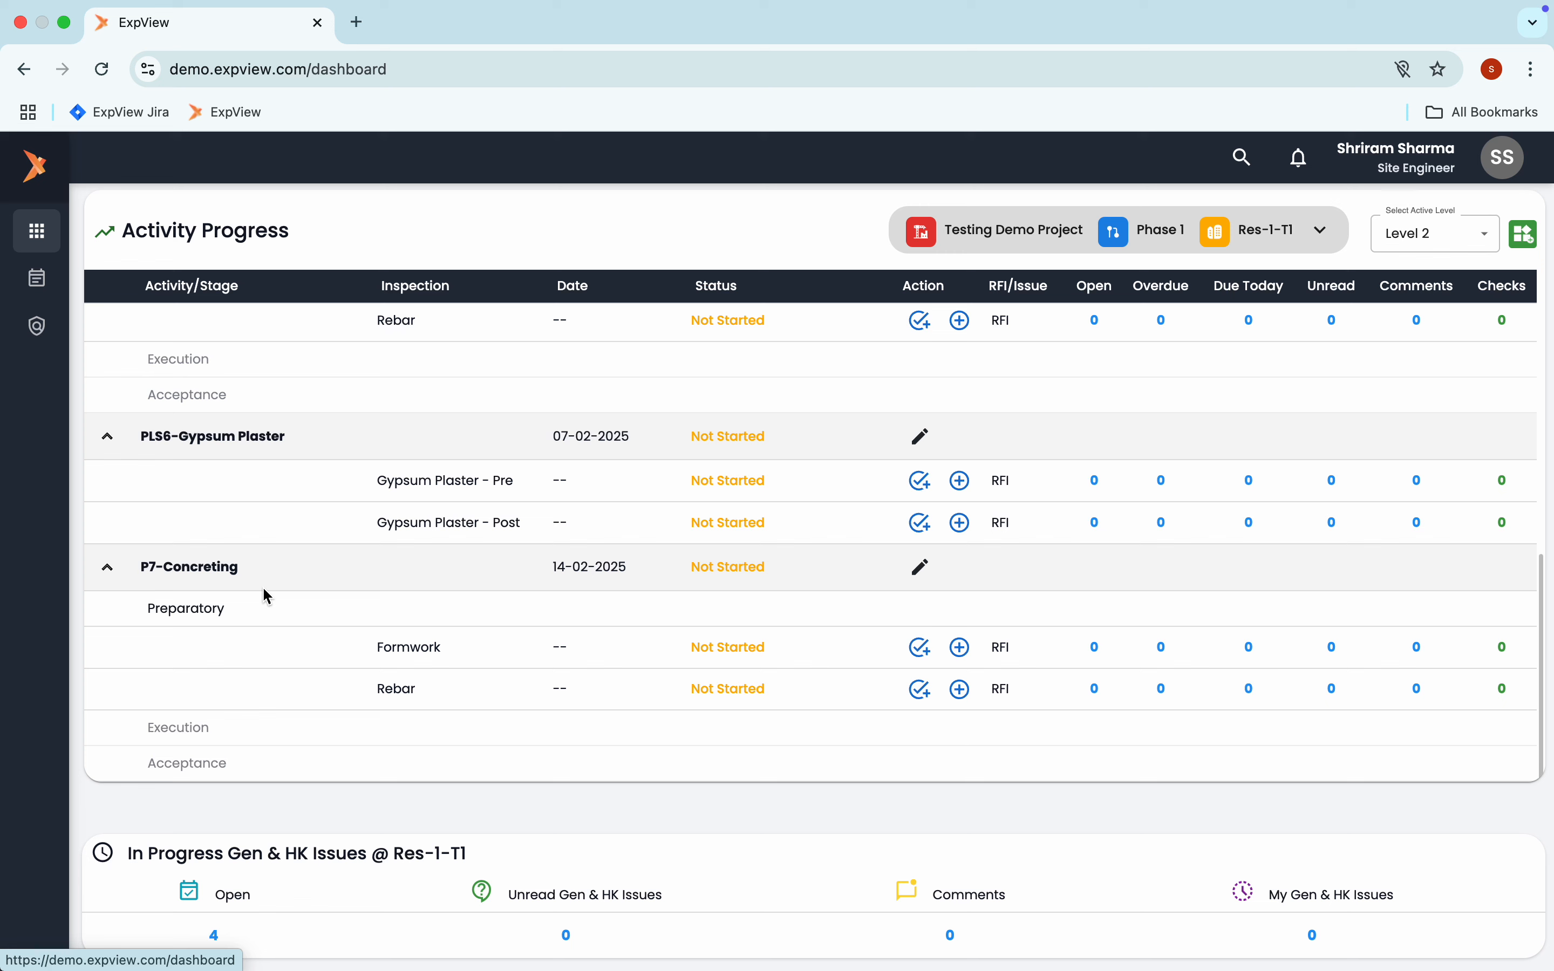